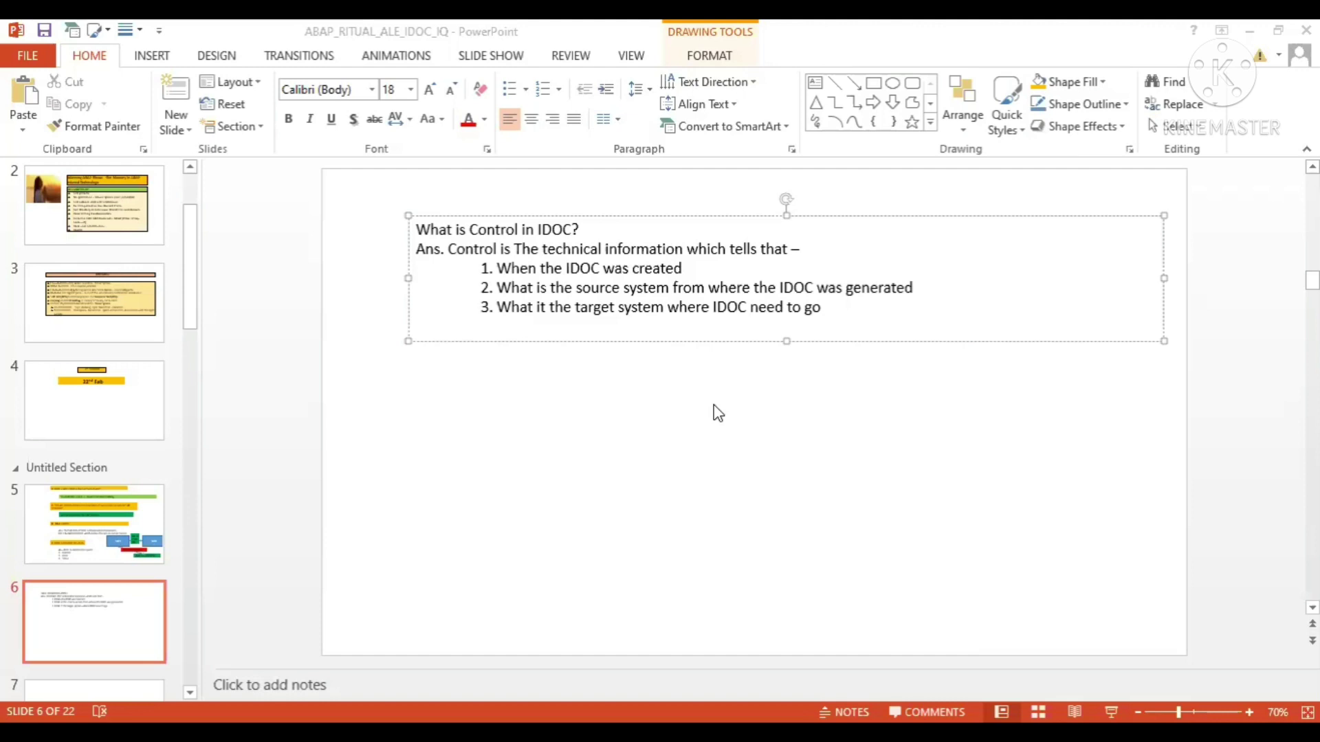
Step: On the remote desktop, log on to SAP client 800 with the saved user name and password
key(alt+Tab)
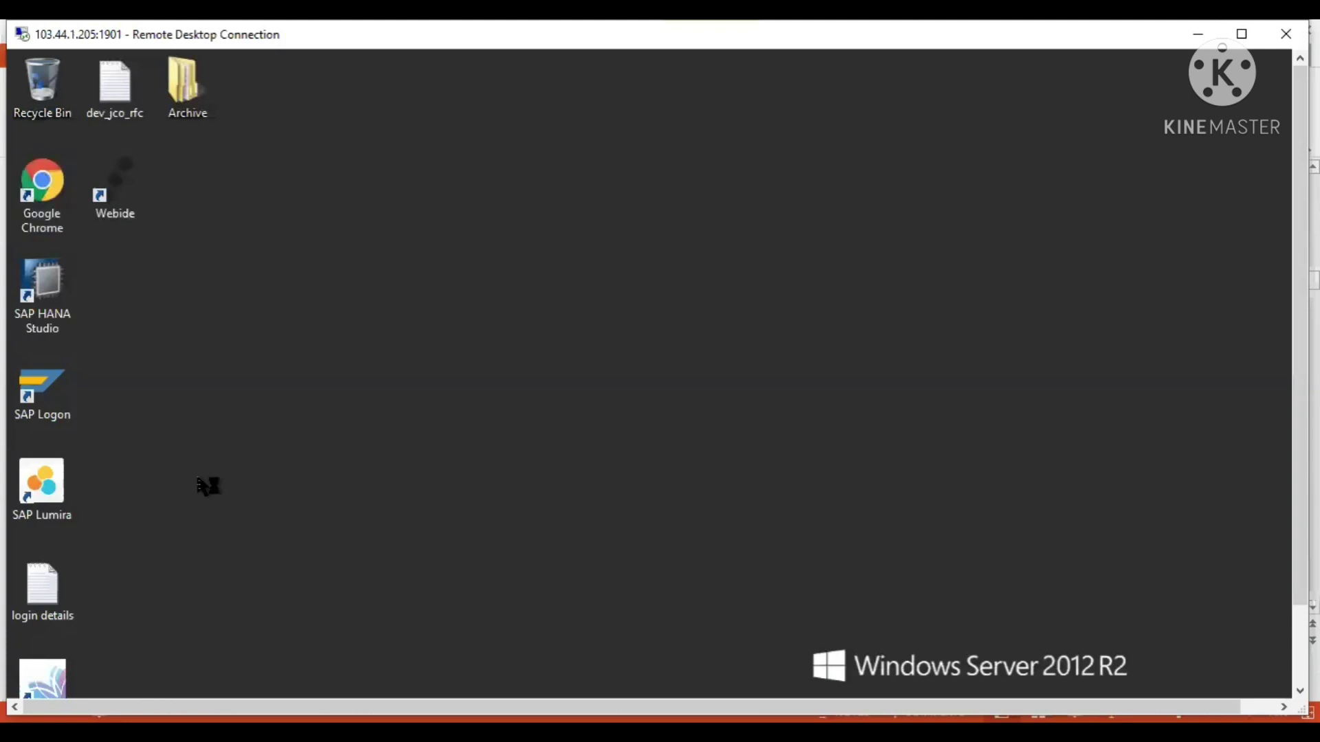
click(1242, 34)
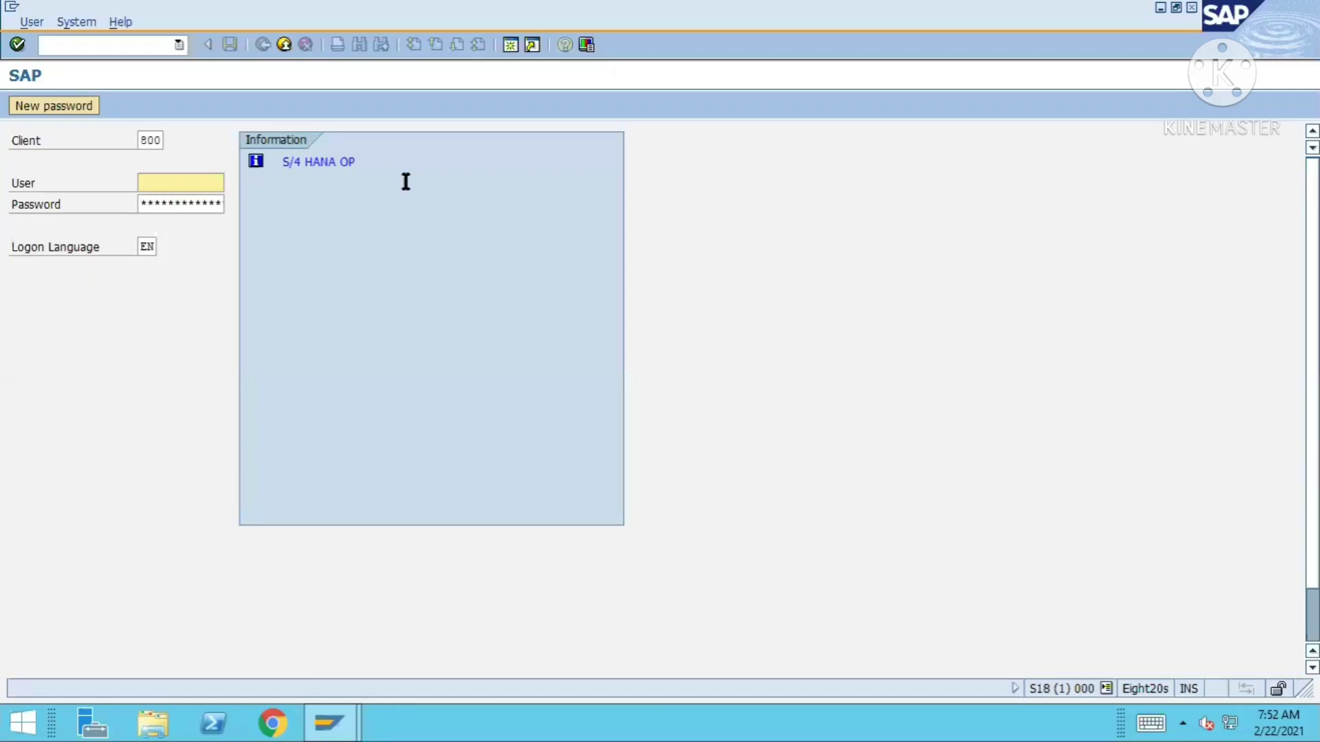
key(BackSpace)
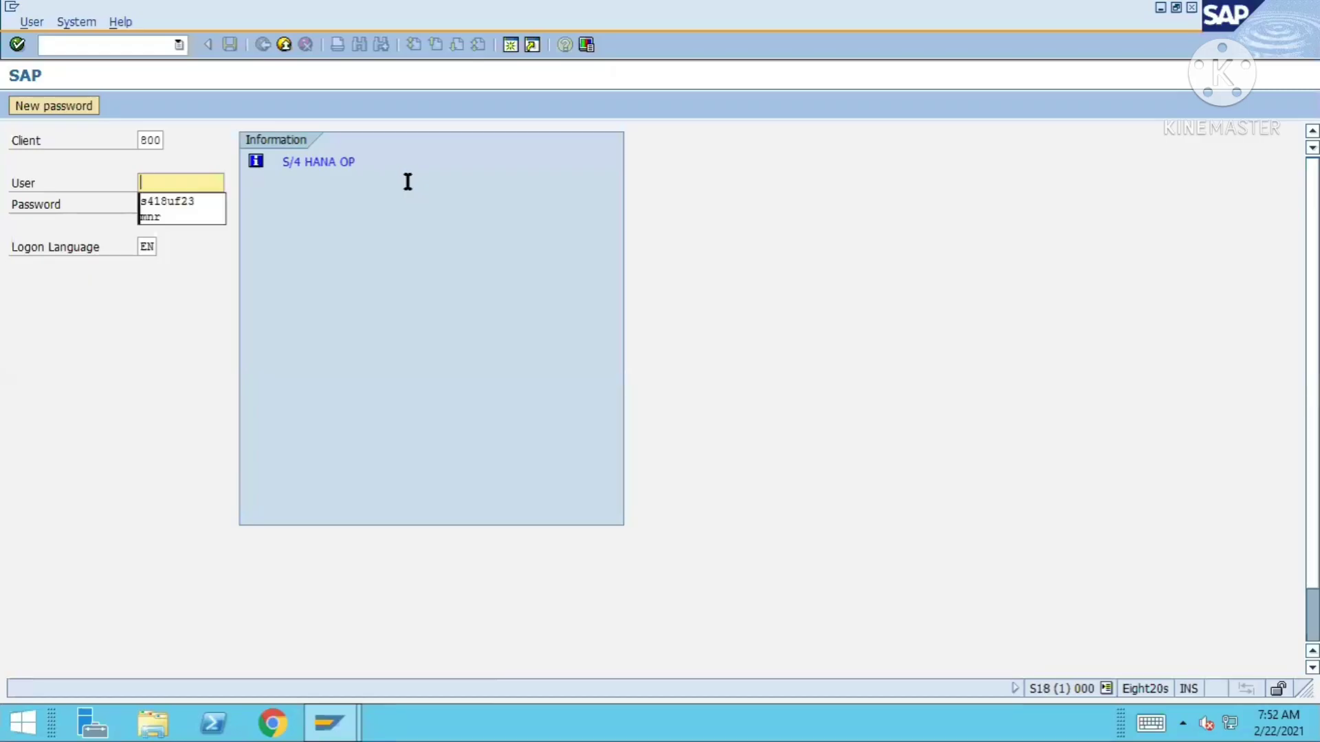
click(158, 199)
key(Tab)
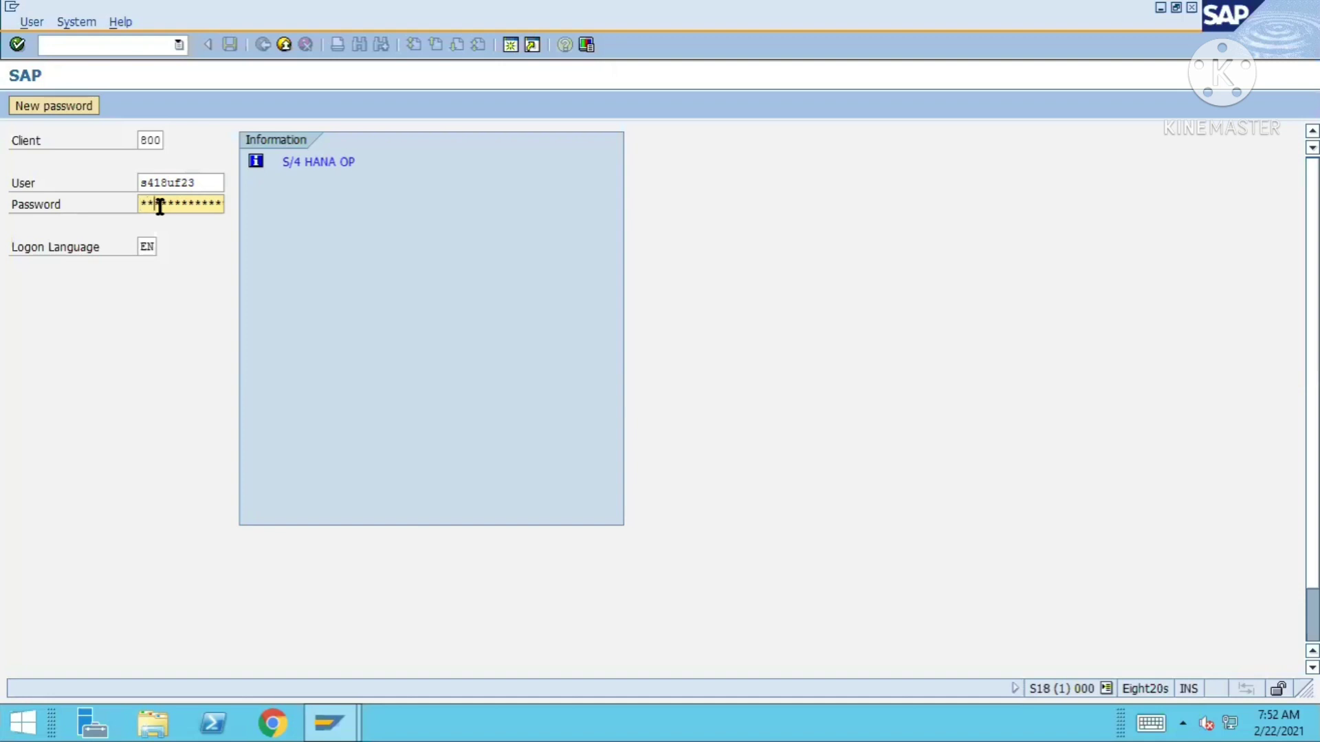
key(Return)
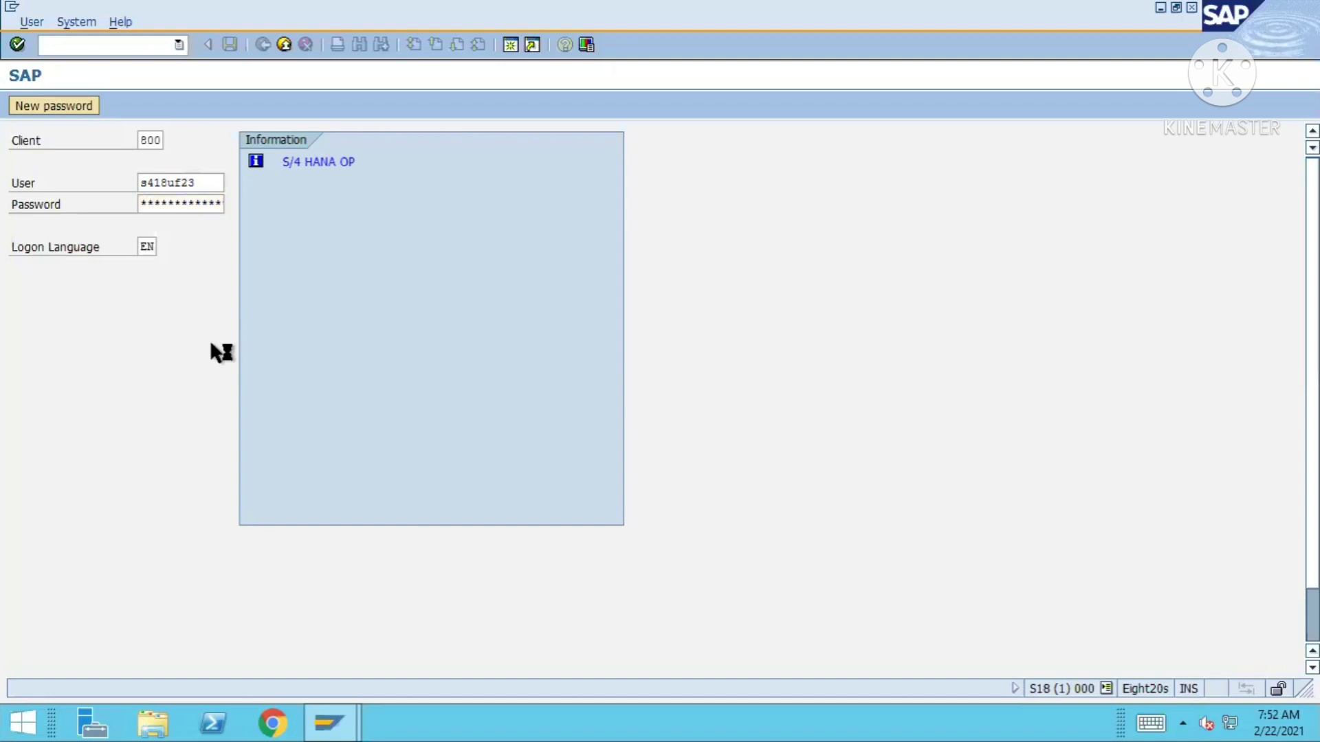
Step: Minimize the remote session and return to slide 6 in PowerPoint
mouse_move(654, 10)
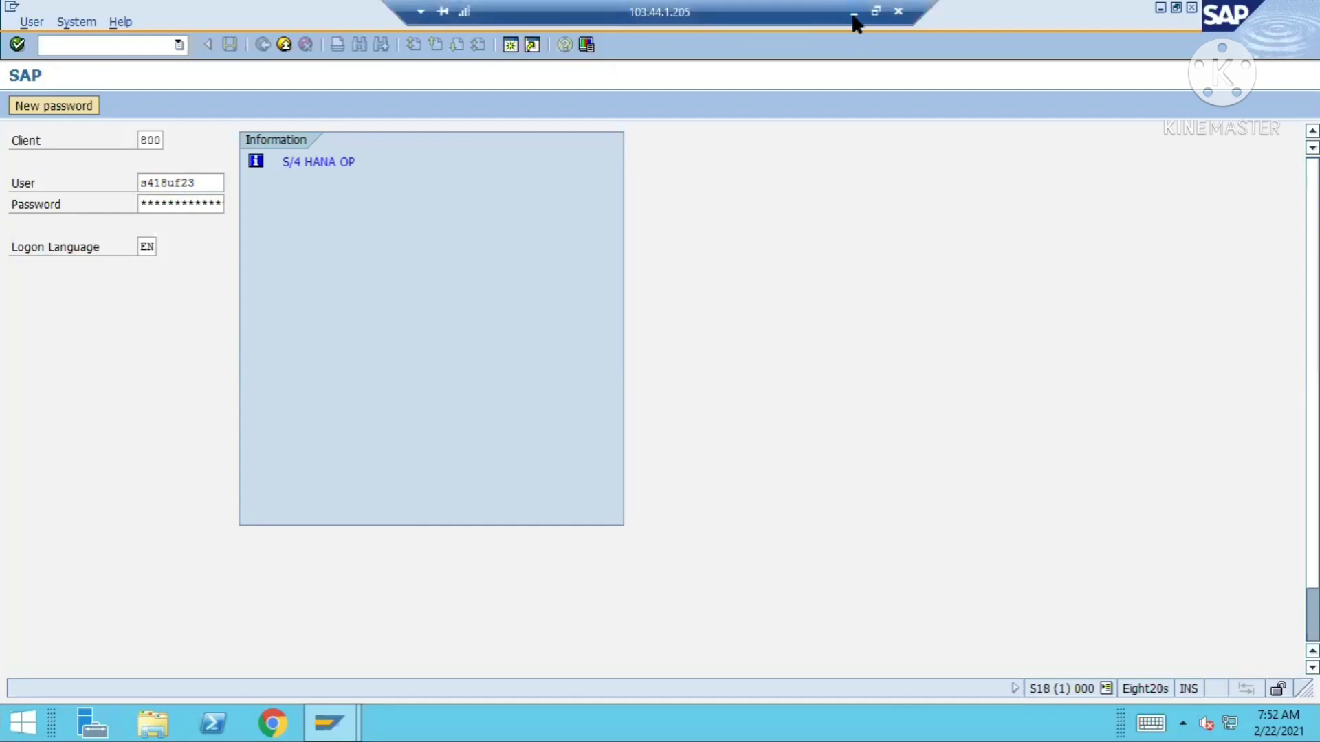
click(853, 13)
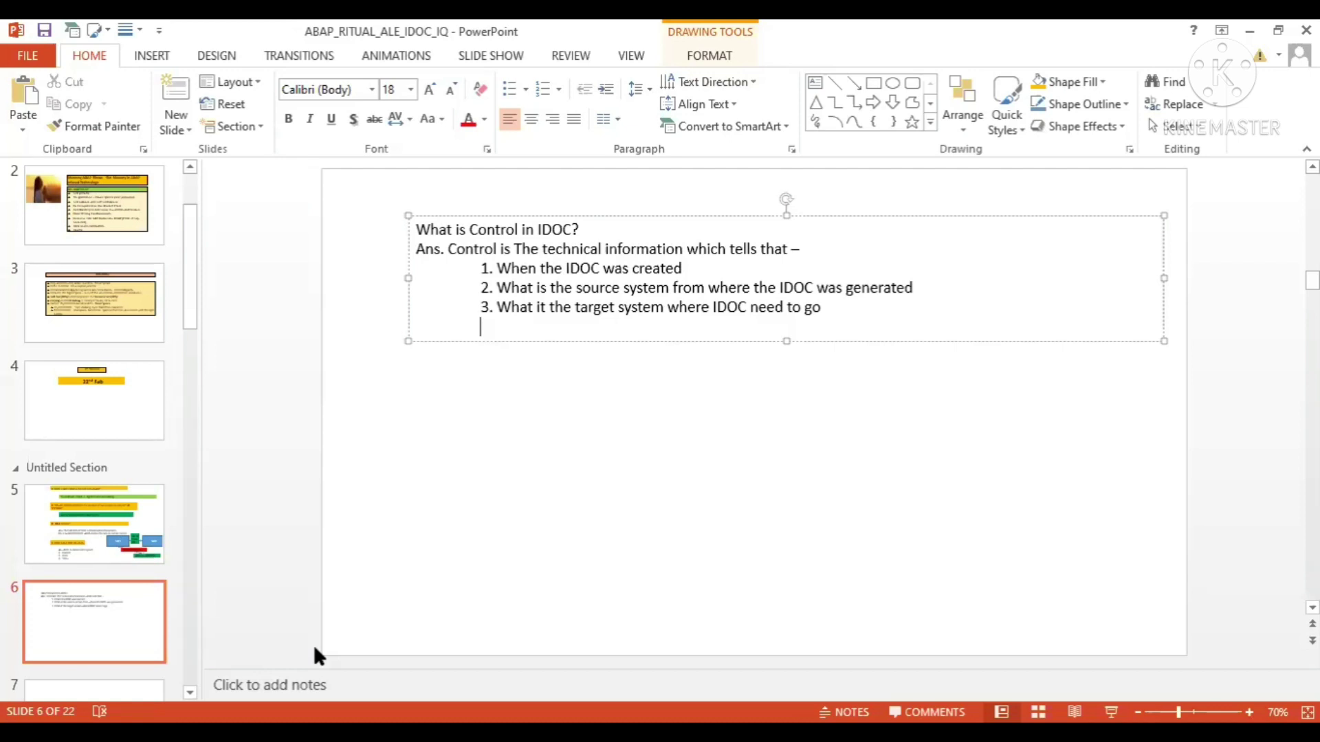
key(alt+Tab)
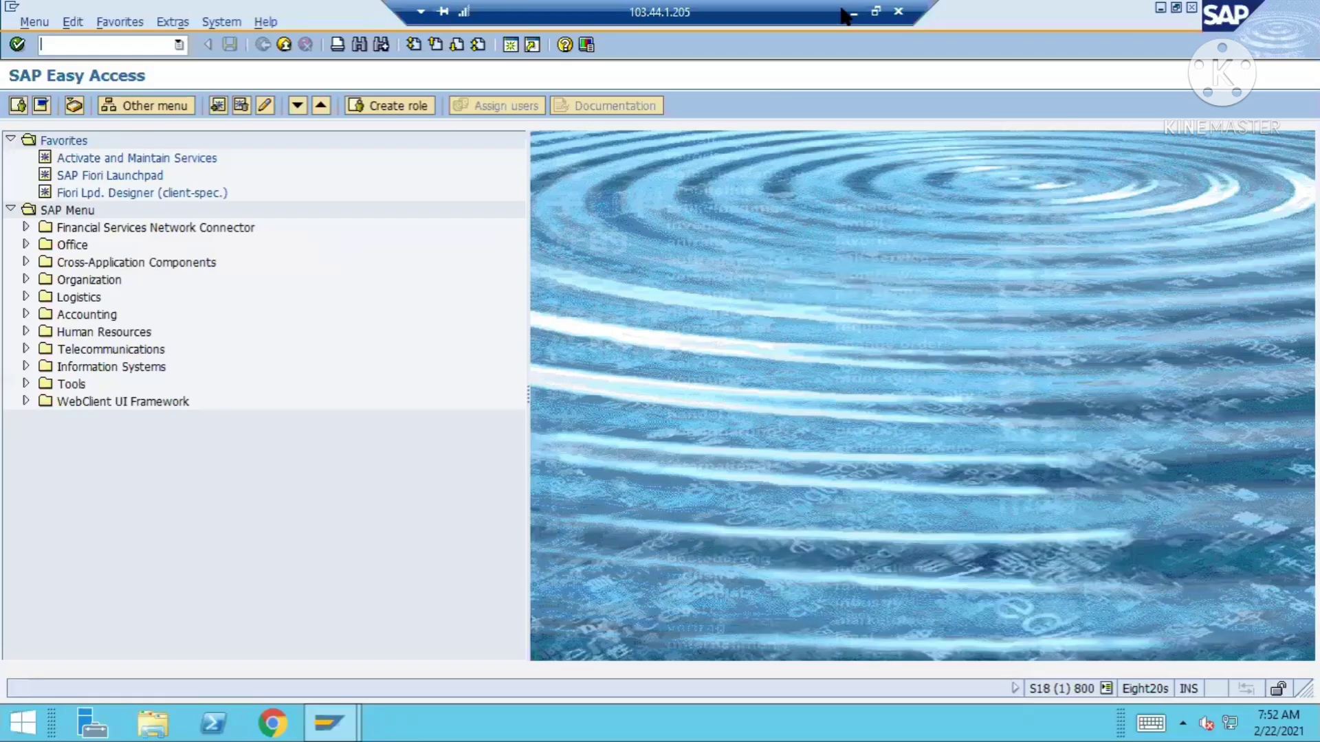
key(alt+Tab)
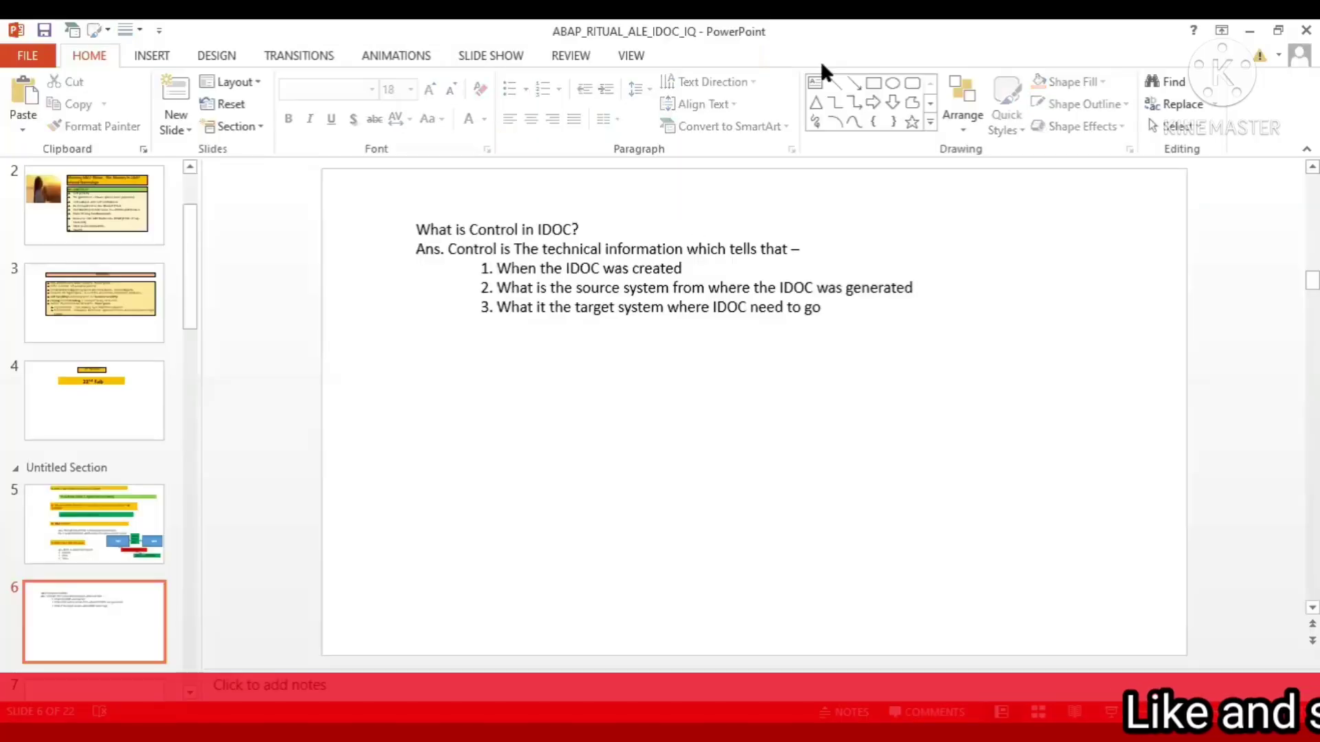
Step: Add a wide text box on slide 6 reading 'Q. What is the Transaction to display the IDOC?'
click(816, 82)
drag(365, 416, 1152, 472)
text(Q. What is the Transaction to D)
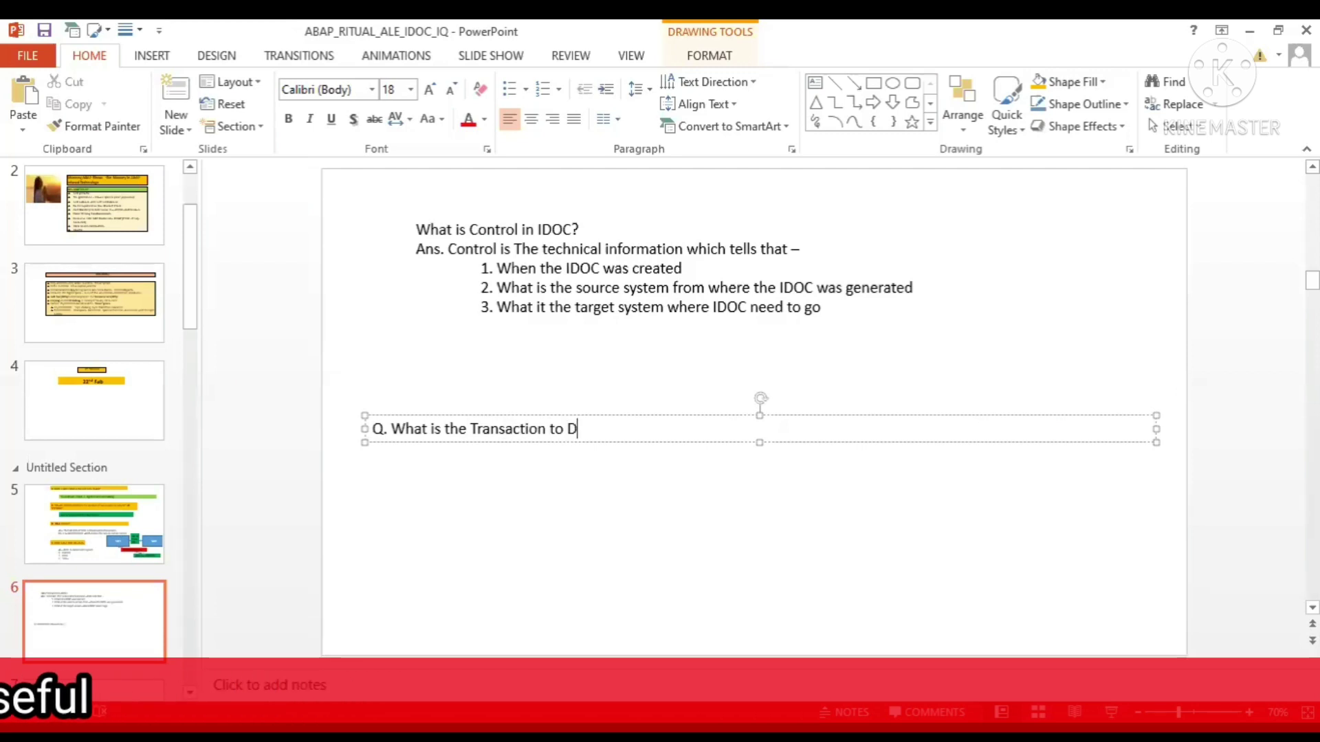
key(BackSpace)
text(display the IDOC?)
Step: Add the indented answer 'Ans. WE02/WE05 ->' and draw an empty text box below it
key(Return)
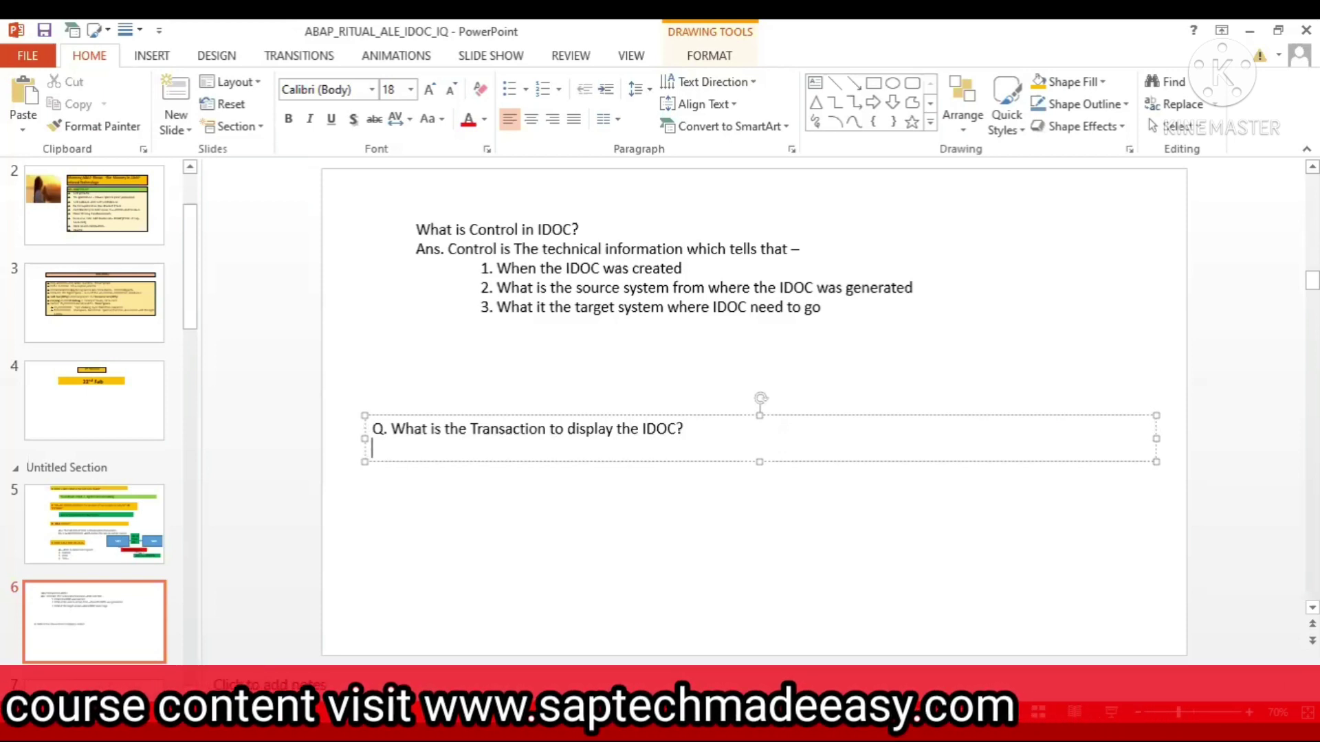
key(Tab)
text(aNS)
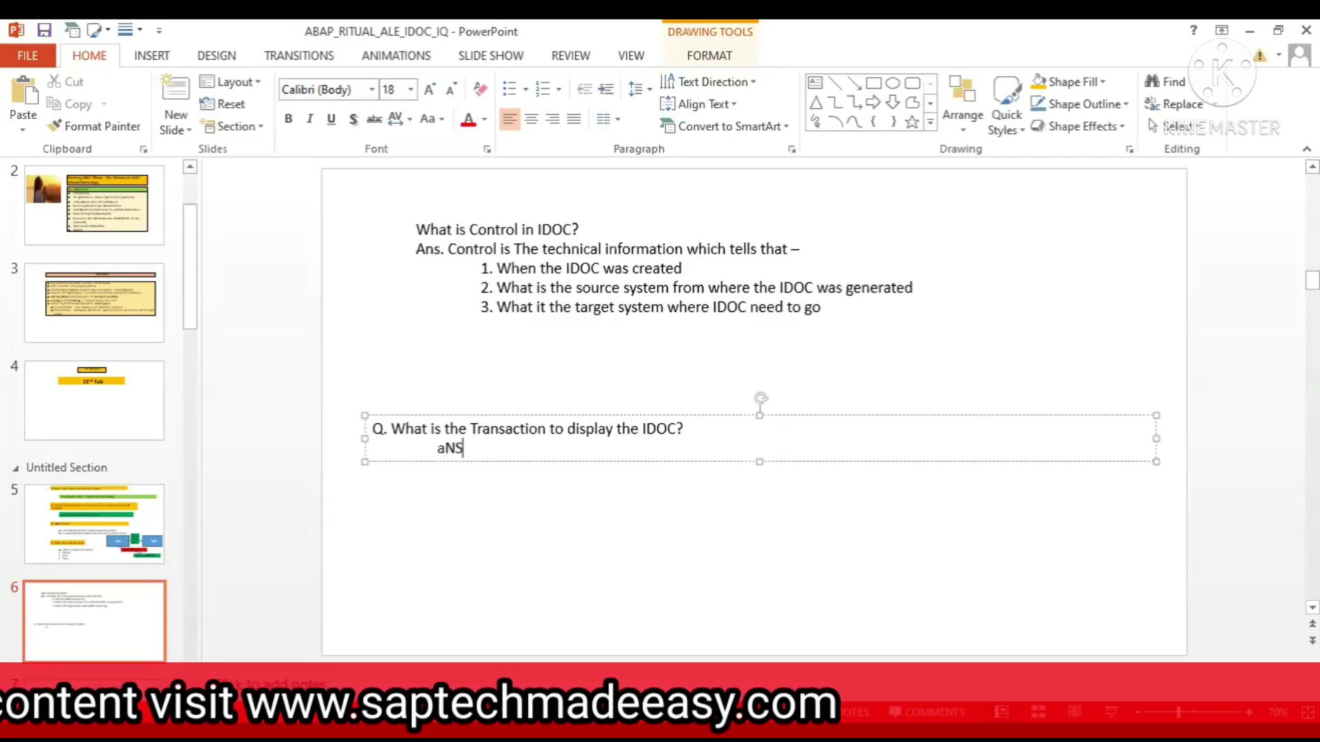
text(. WE02/WER)
key(BackSpace)
text(05)
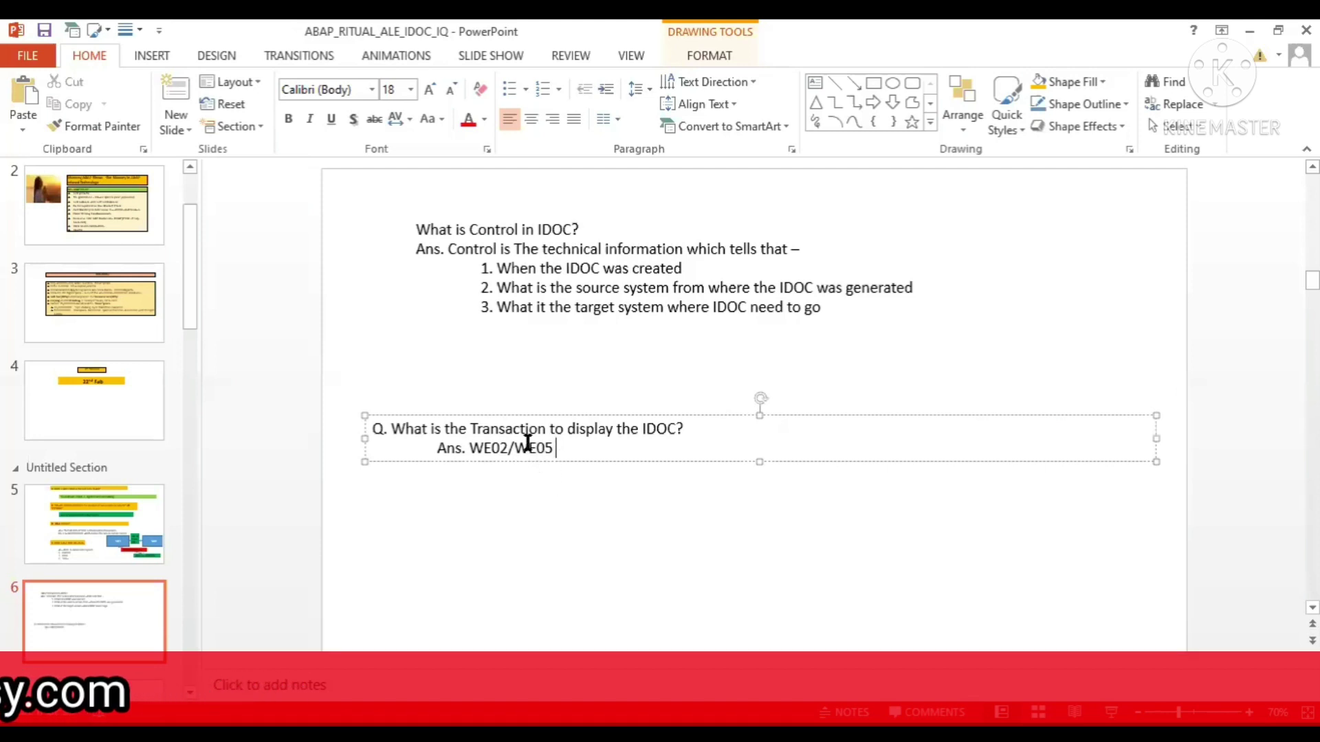
text( ->)
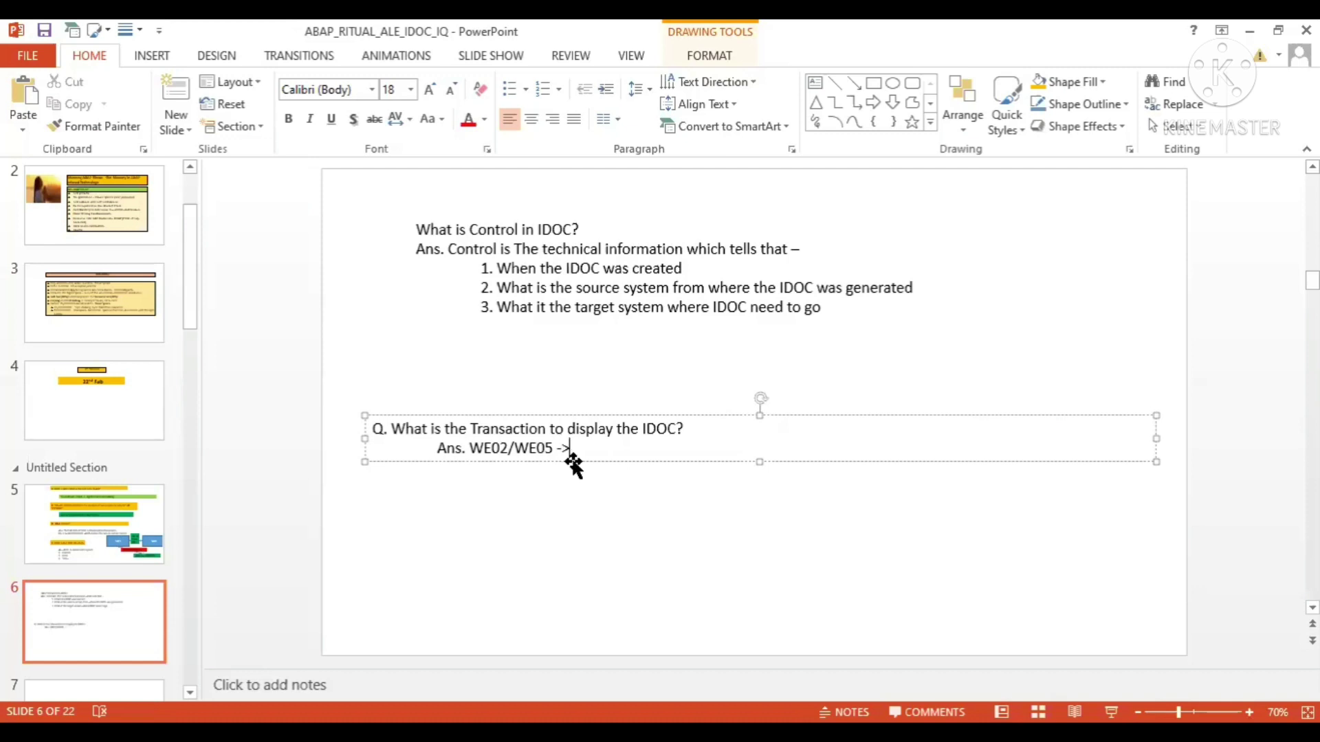
click(484, 443)
click(814, 83)
drag(361, 528, 1167, 586)
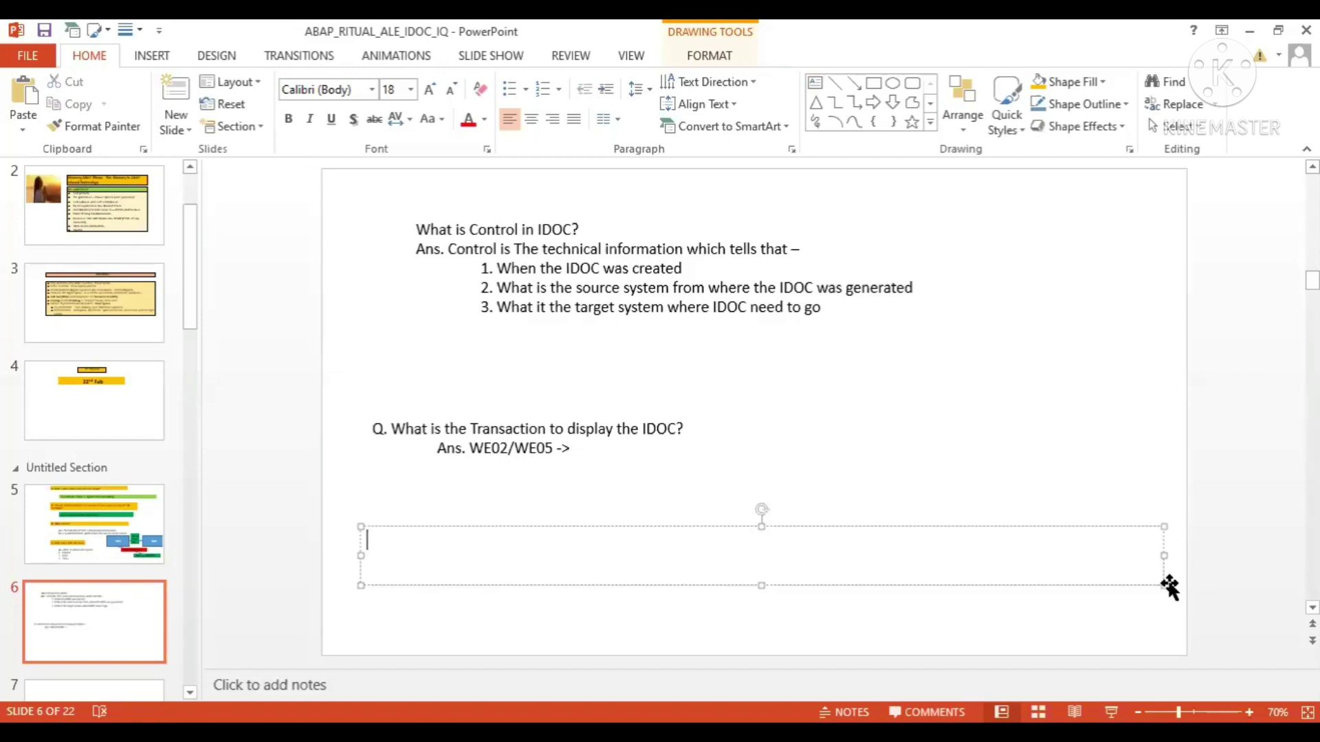
Step: Type 'Q. What is the difference between both WE02, WE05' into the new text box
text(Q)
key(BackSpace)
text(Q. What is th e)
key(BackSpace)
key(BackSpace)
text(e)
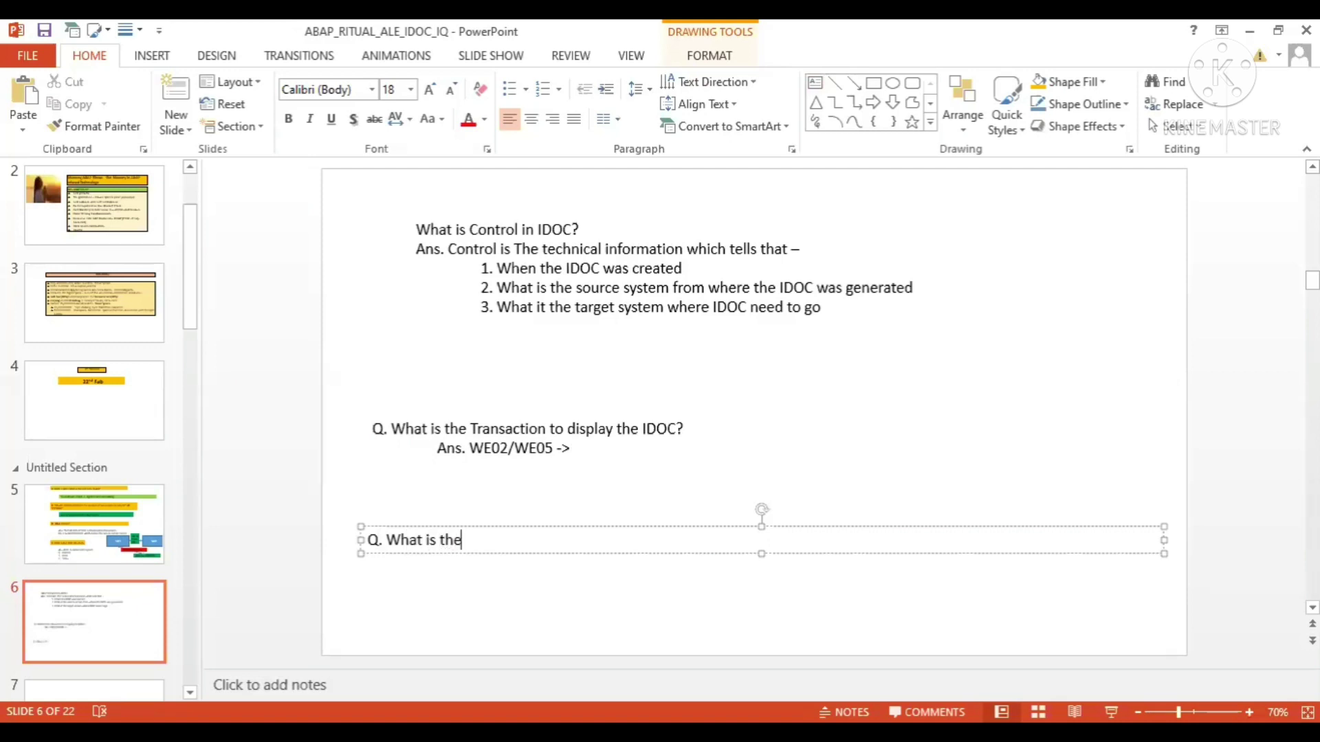
text( difference betwe)
key(BackSpace)
key(BackSpace)
text(etwe)
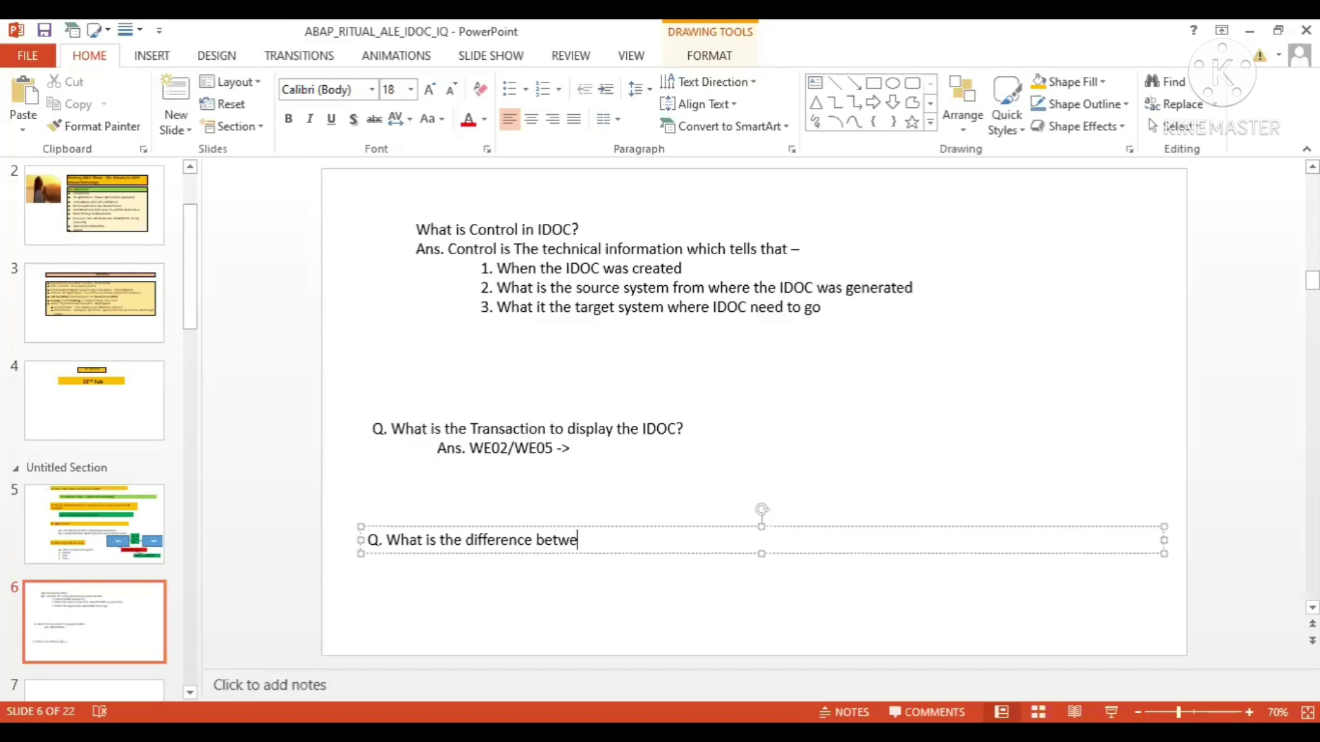
text(en both WE0)
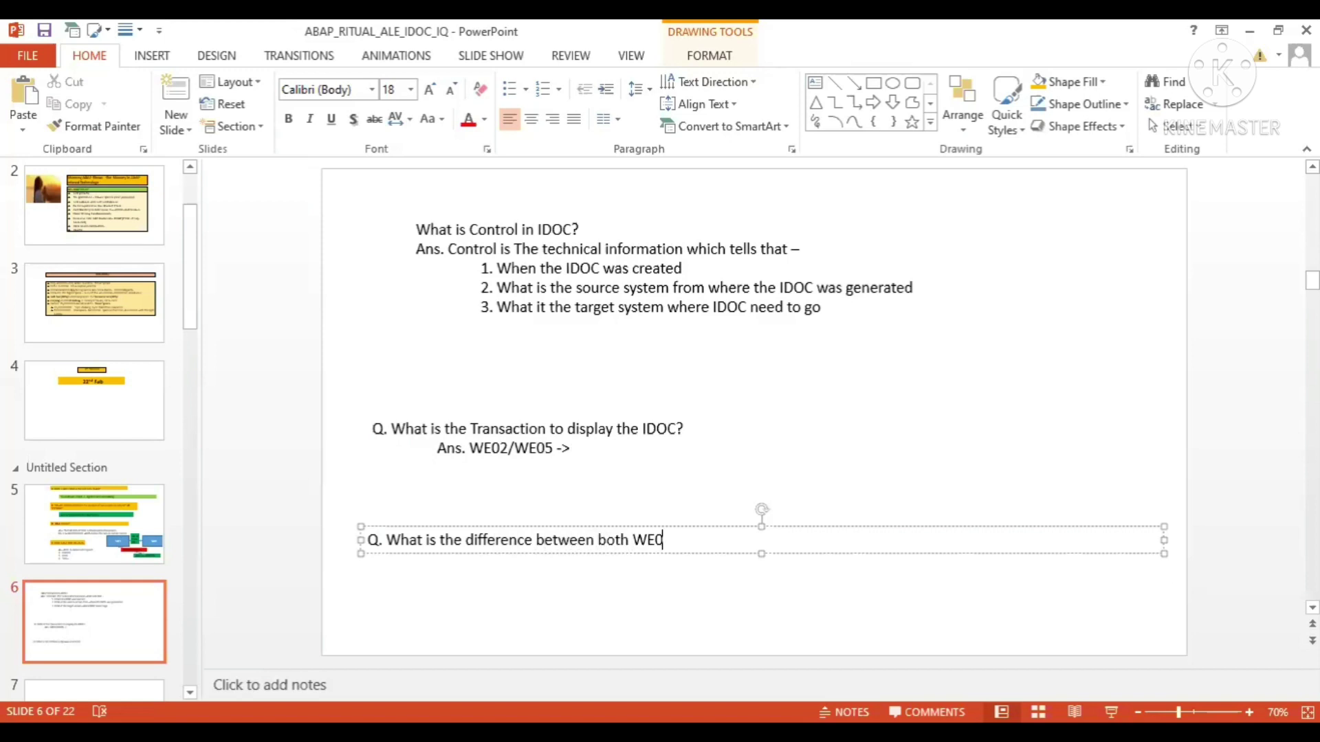
text(2, WE05)
Step: Tidy the comma between WE02 and WE05, add an empty second line, and switch to SAP GUI
key(Return)
click(676, 540)
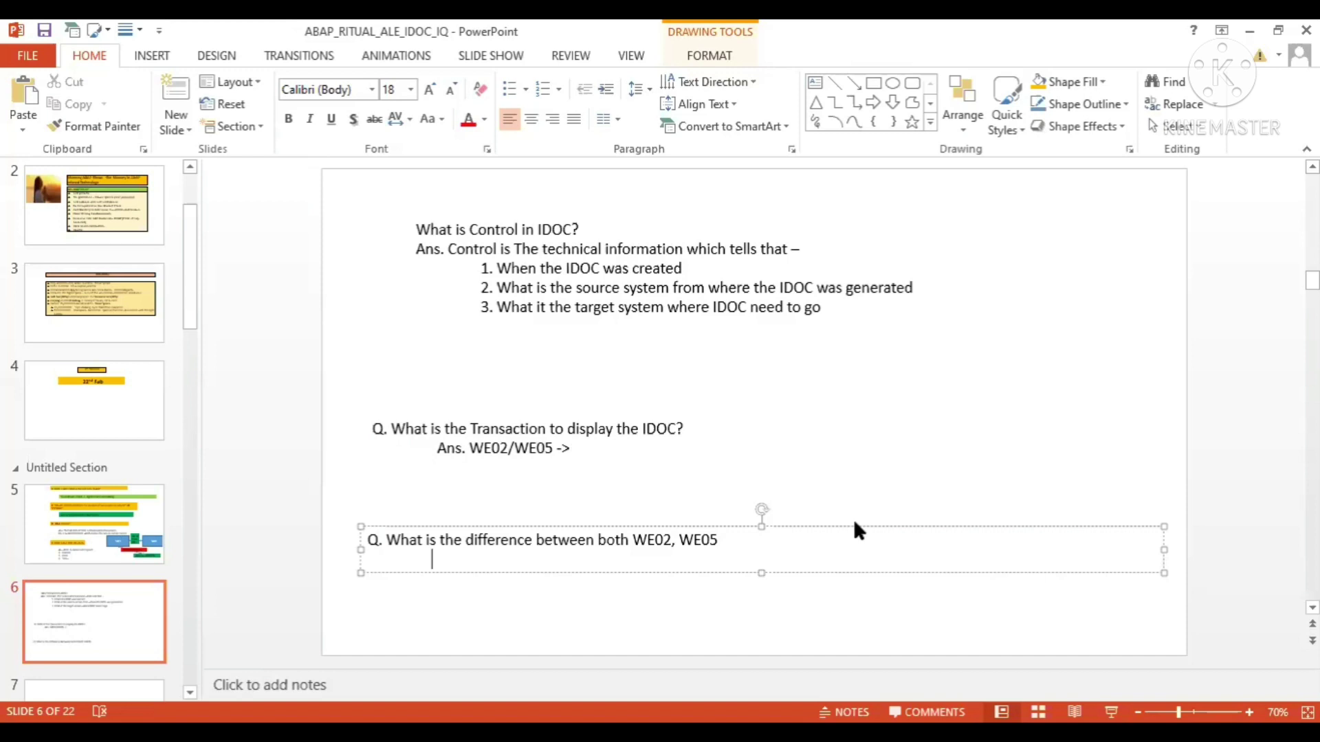
click(517, 539)
drag(670, 541, 717, 536)
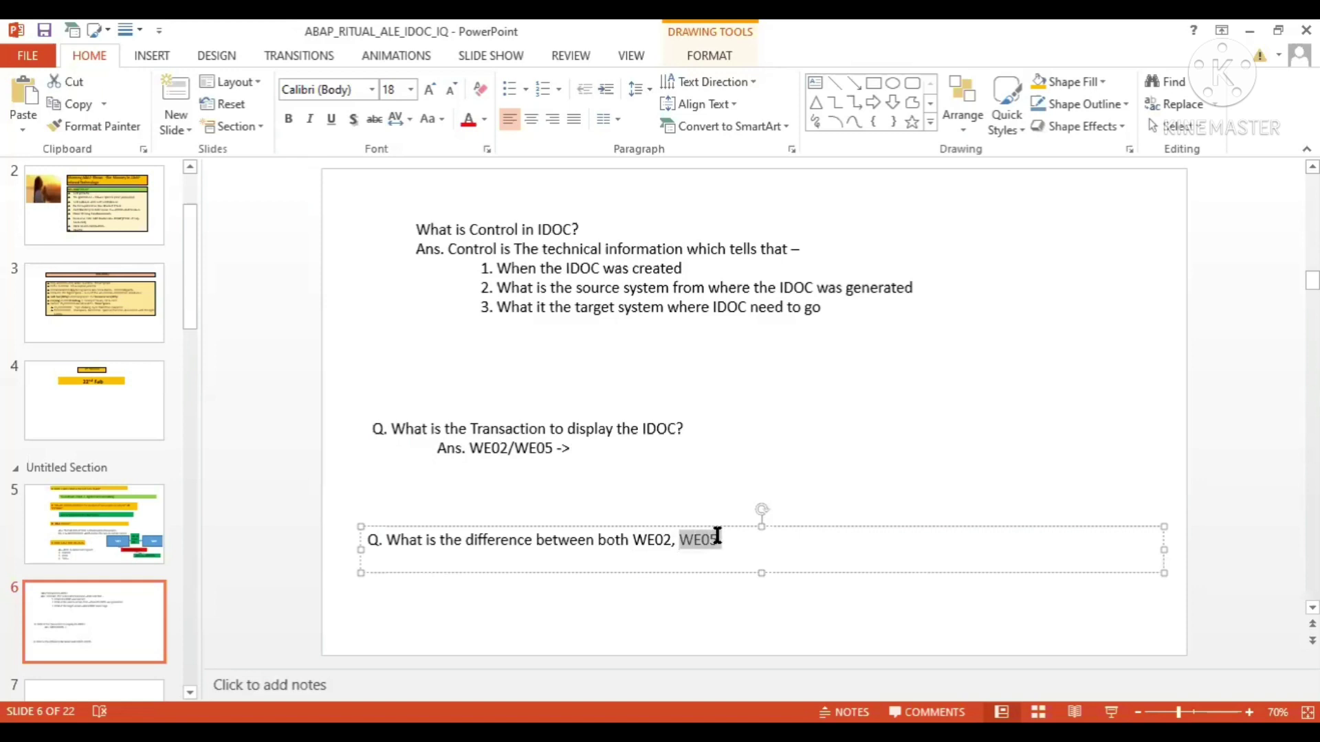
click(664, 541)
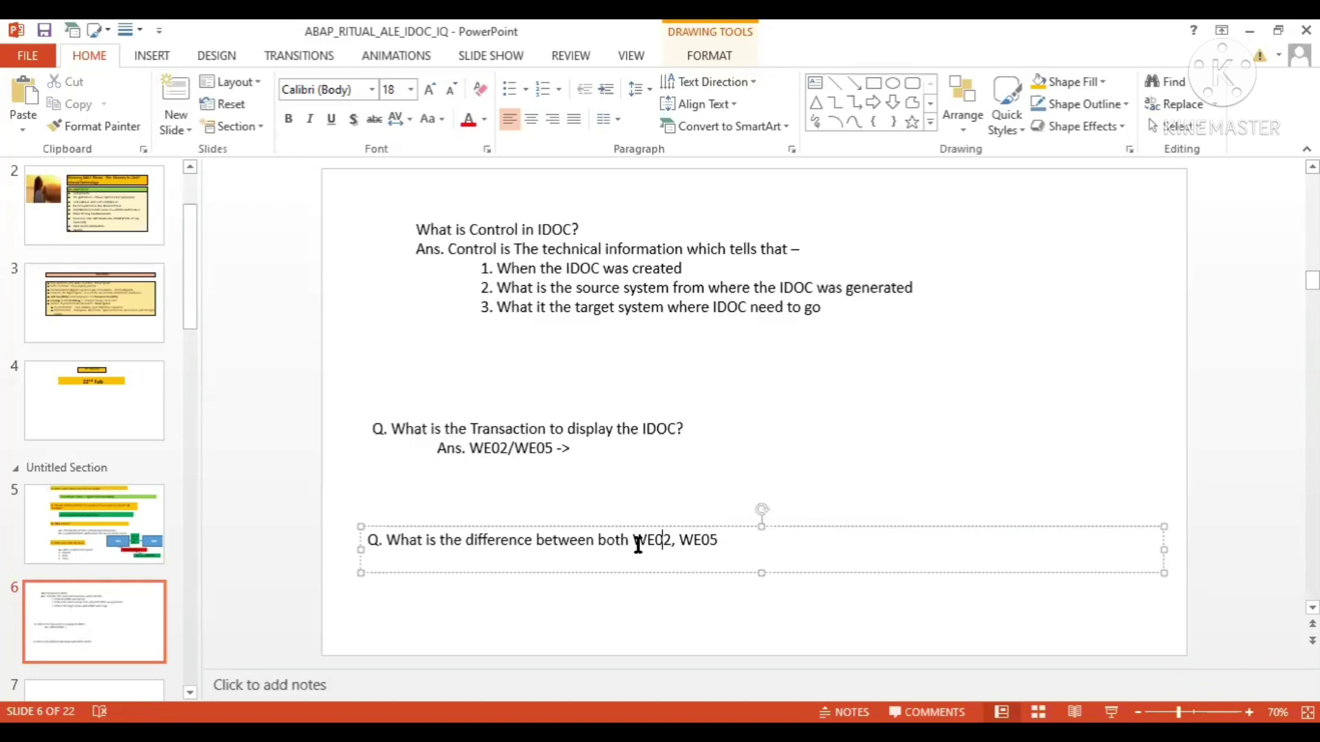
drag(631, 541, 721, 540)
click(675, 541)
text(,)
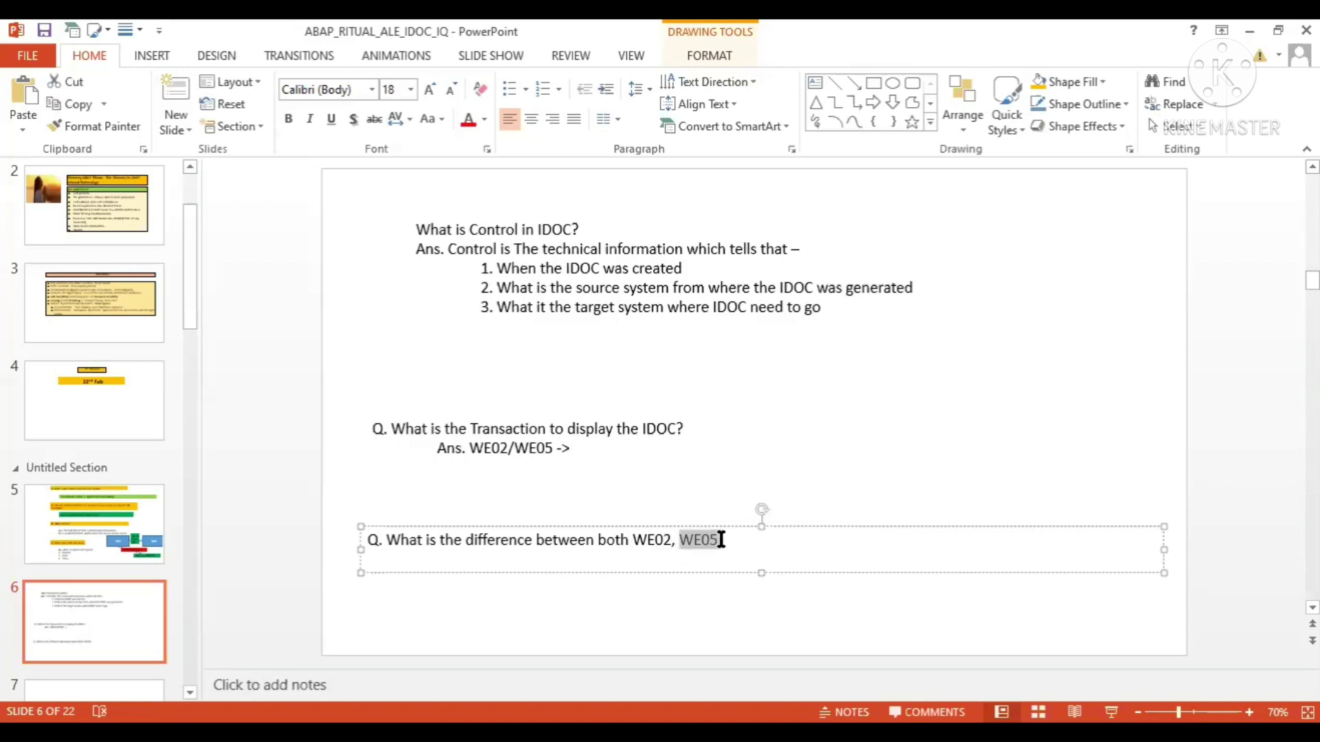
click(411, 567)
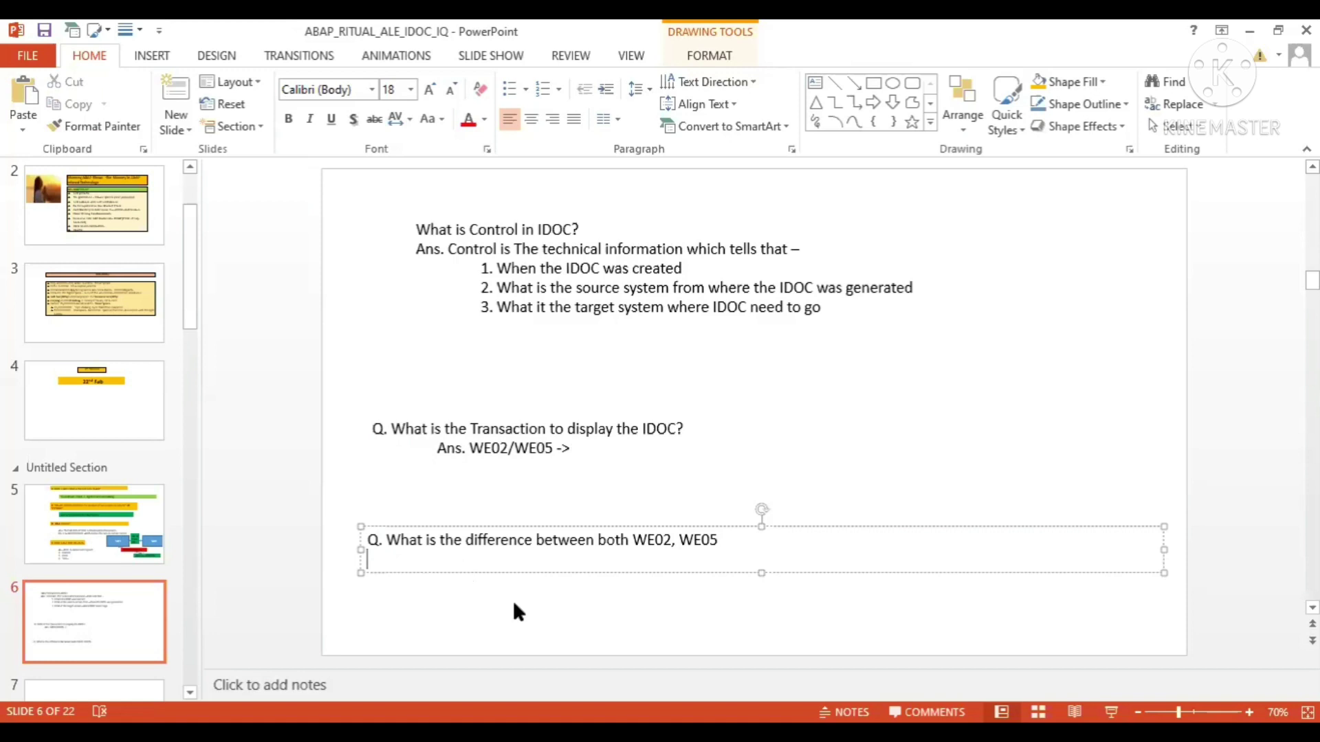
click(718, 543)
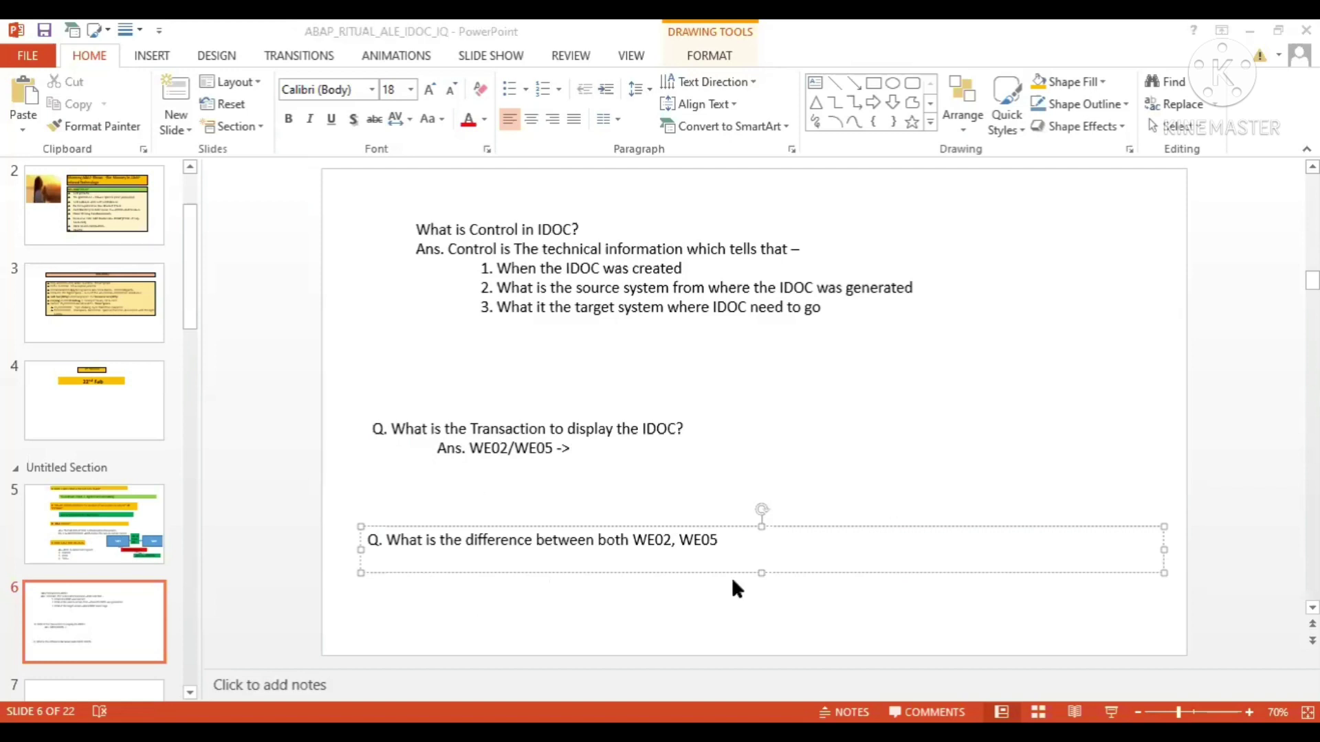
key(alt+Tab)
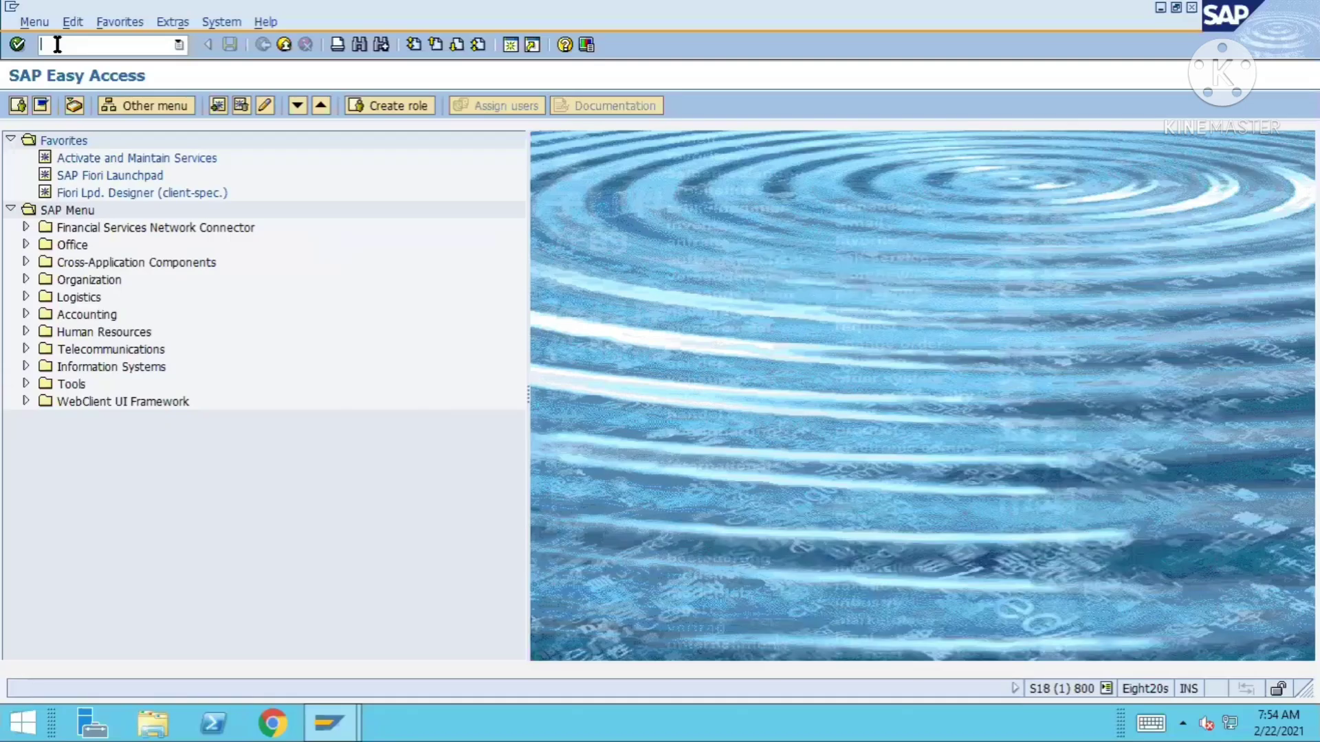
Step: Run the WE02 IDoc search, which finds no IDocs created from 01.02.2021
text(/NWE0)
text(2)
key(Return)
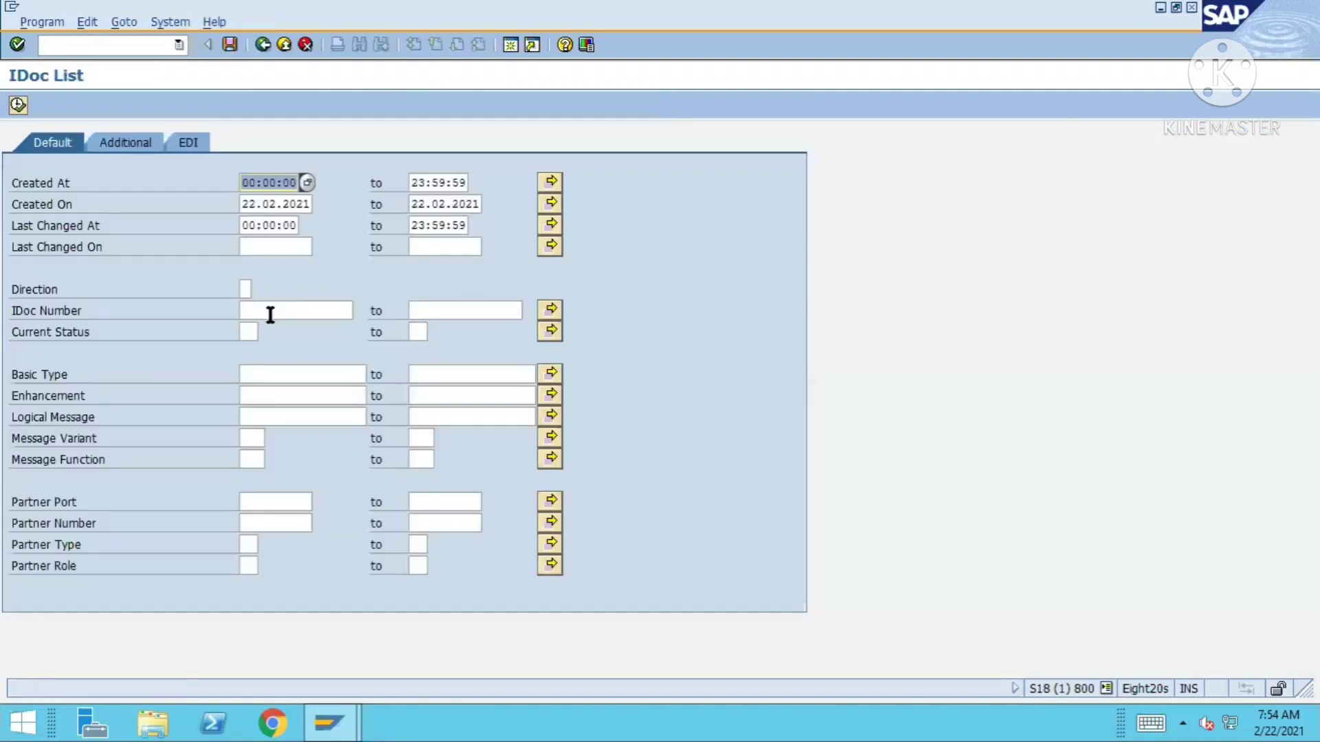
click(18, 105)
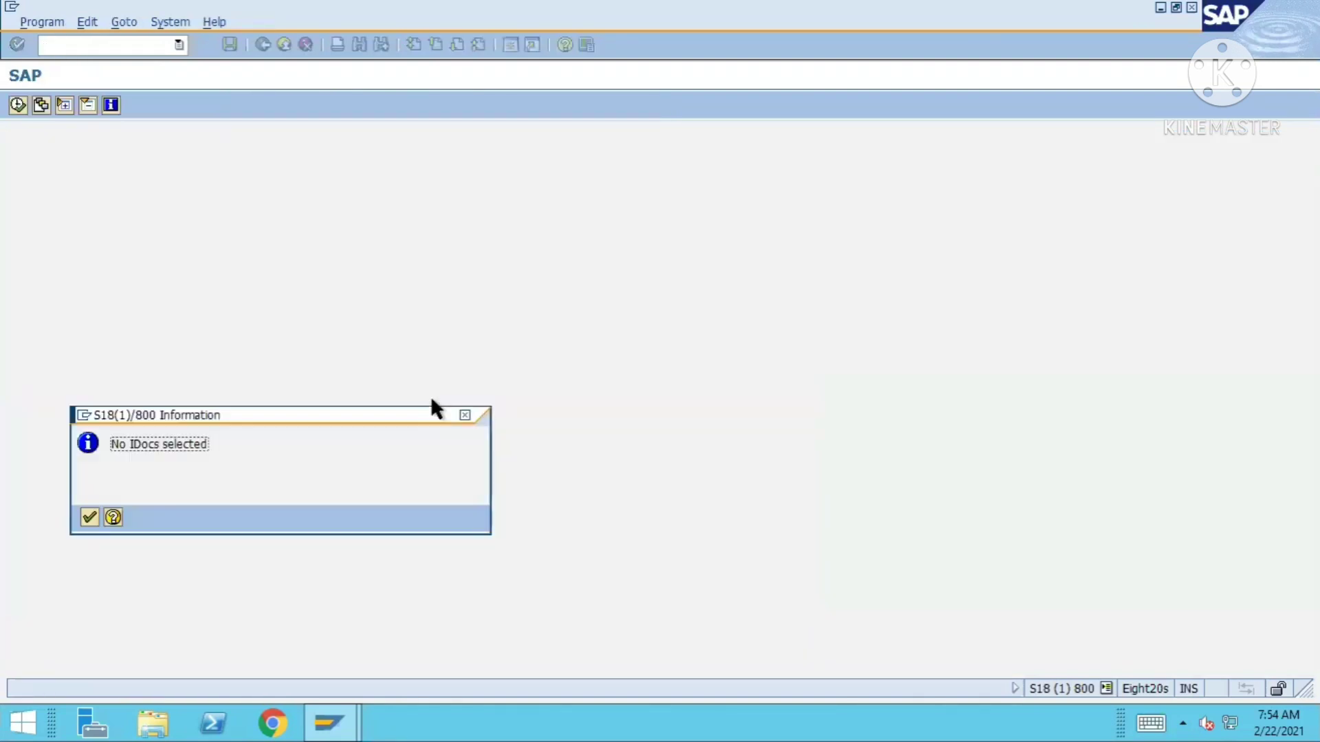
click(86, 521)
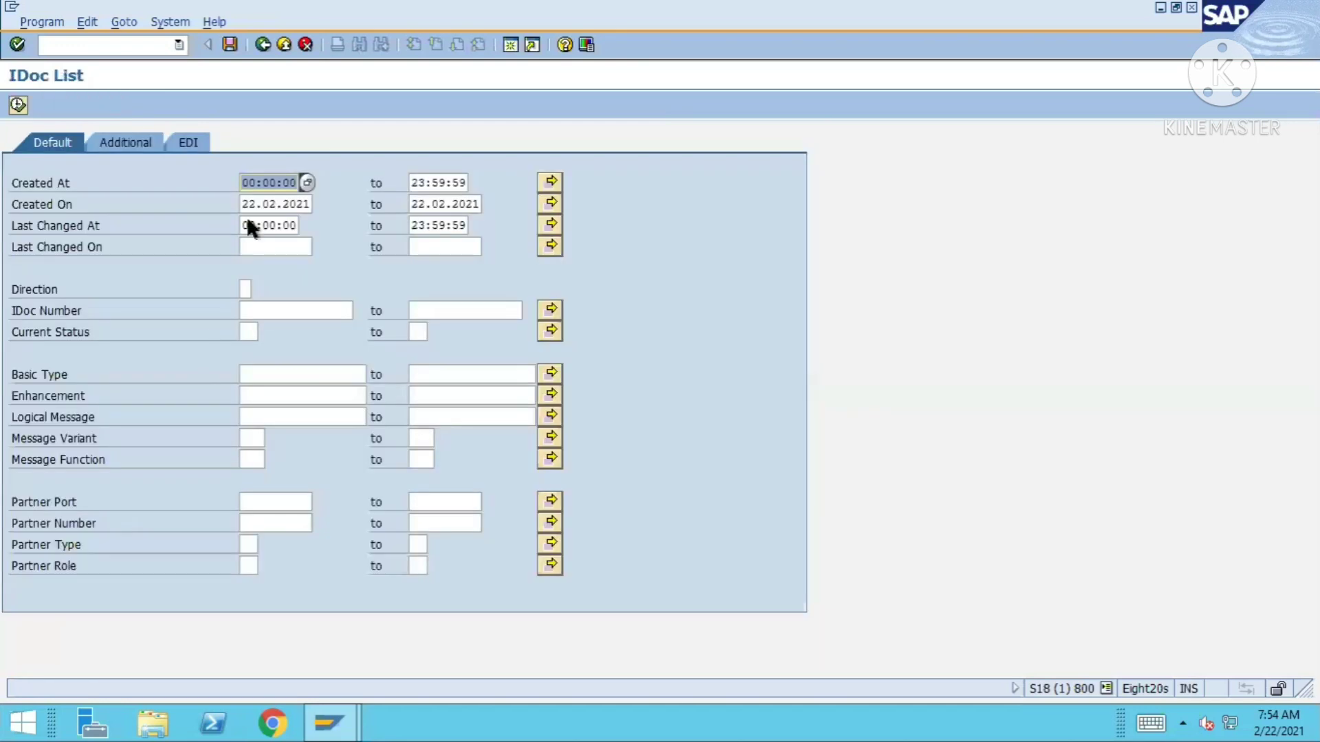
mouse_move(241, 204)
mouse_down()
mouse_move(337, 205)
mouse_move(236, 204)
mouse_up()
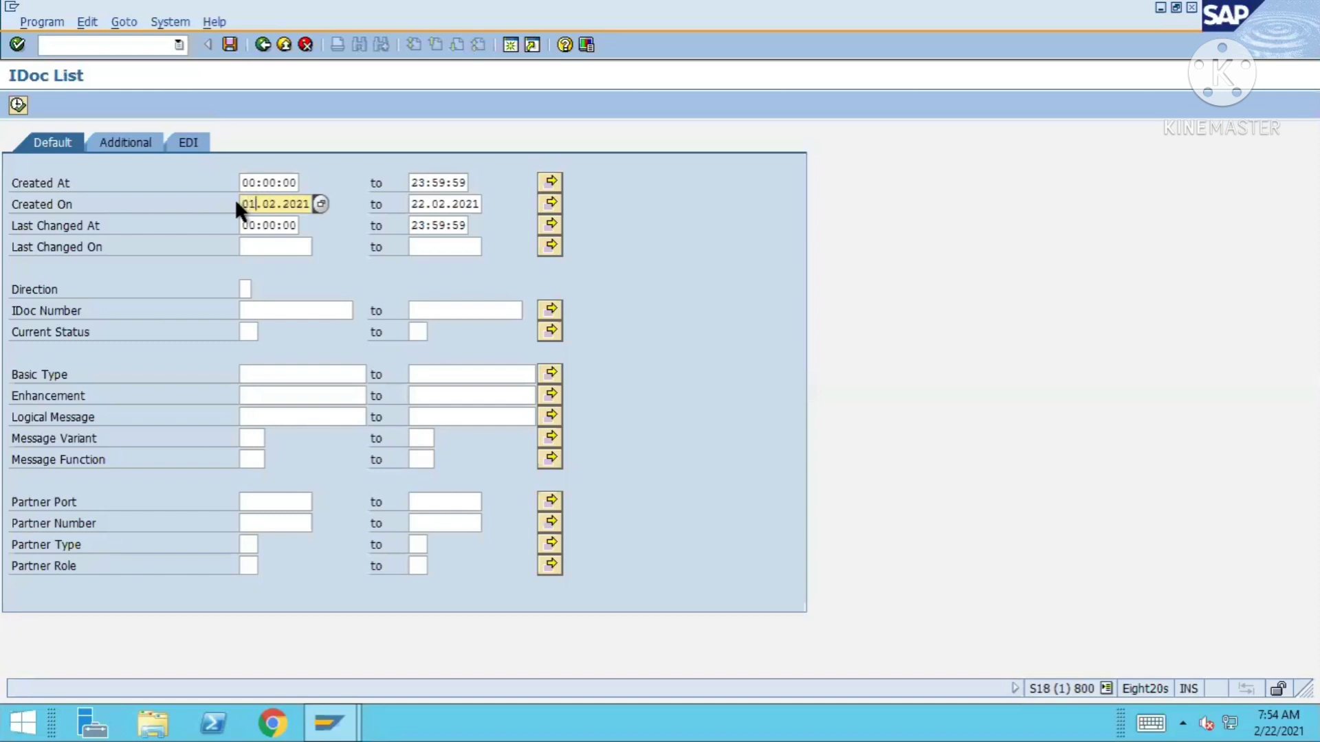
key(F8)
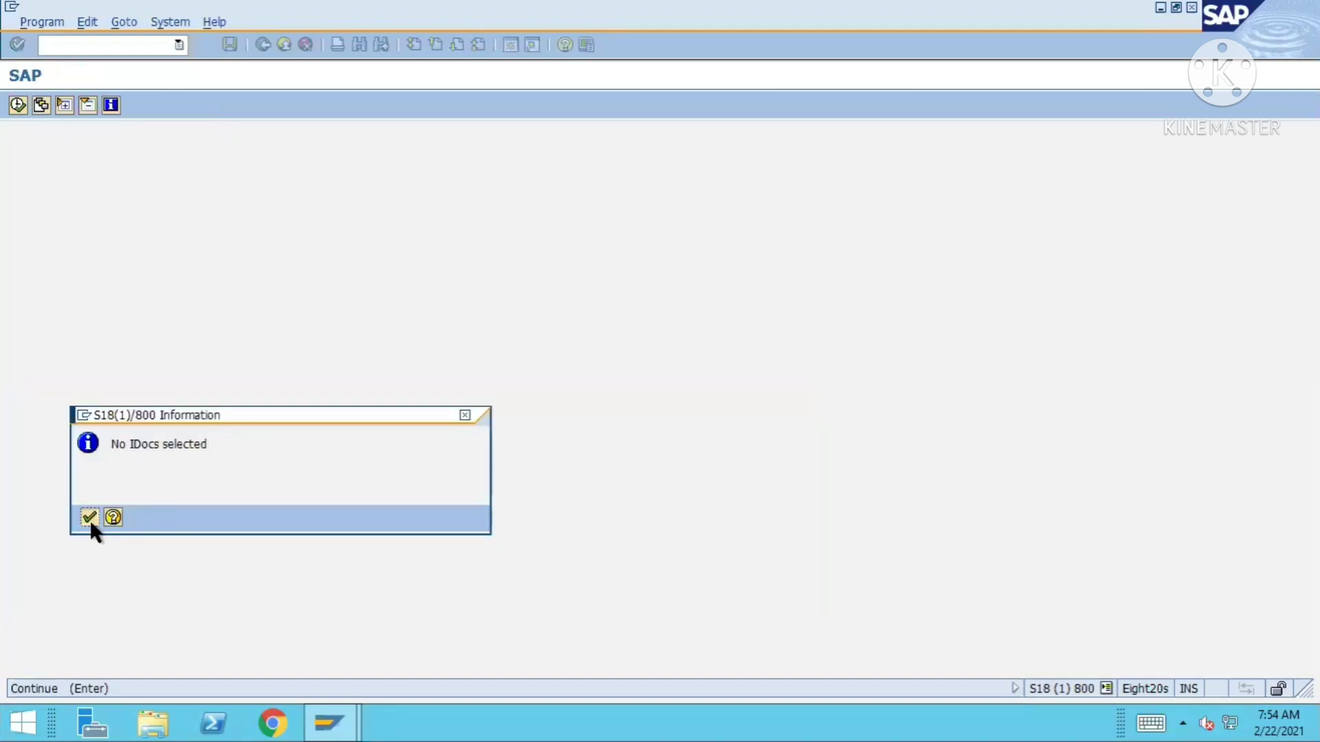
click(89, 518)
click(256, 209)
double_click(256, 208)
key(Delete)
click(18, 105)
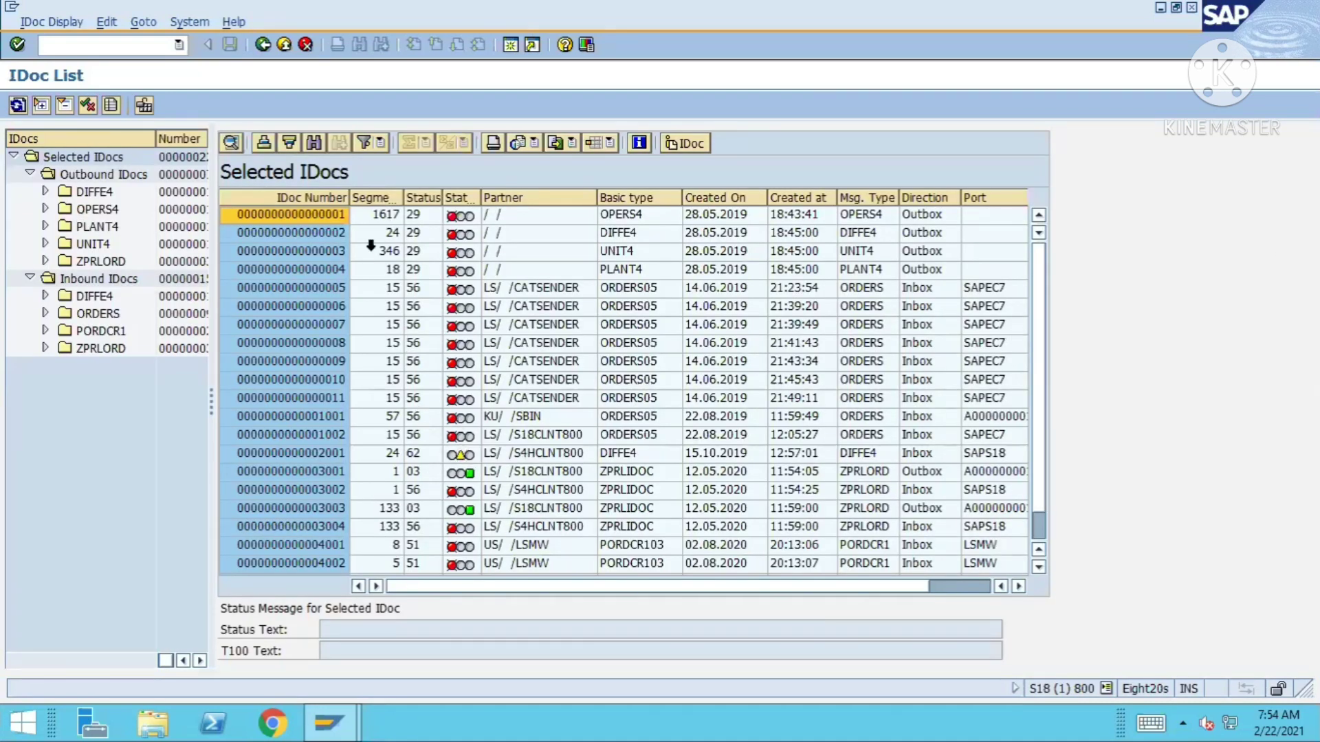
double_click(279, 286)
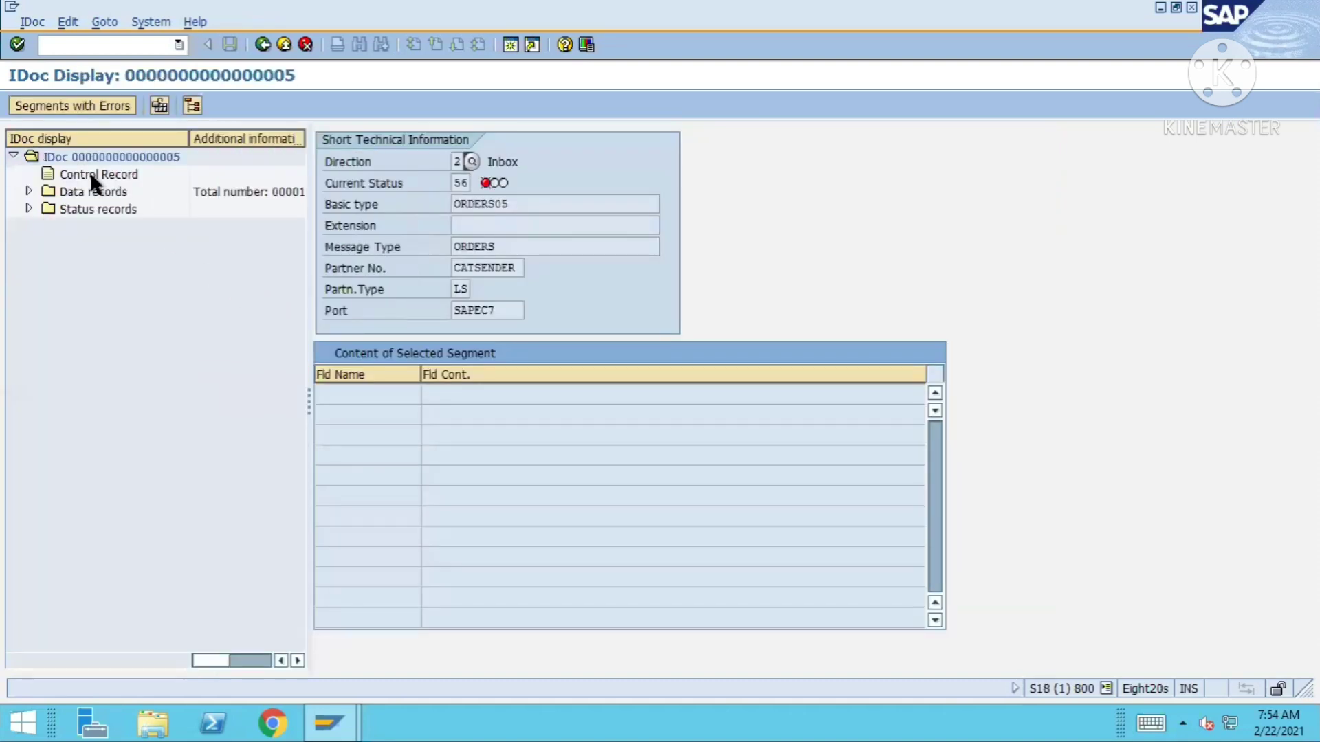
click(124, 173)
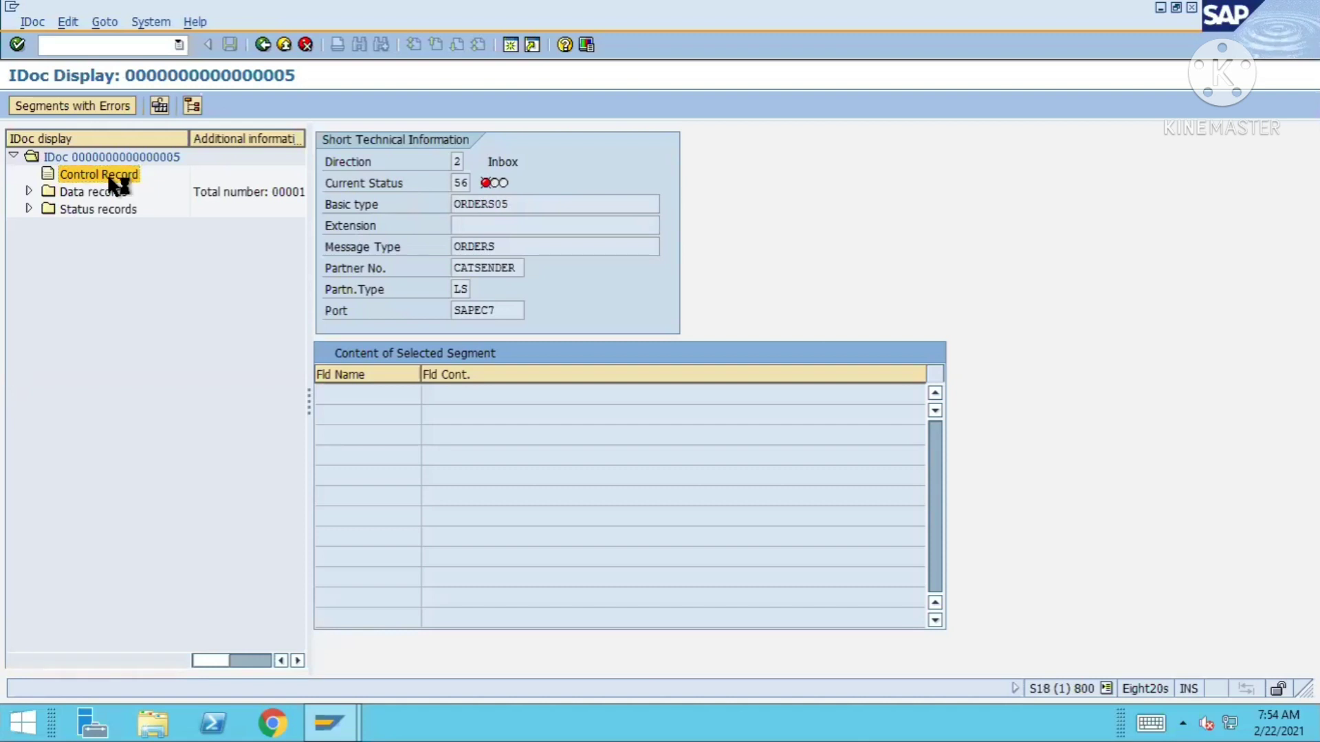
double_click(110, 176)
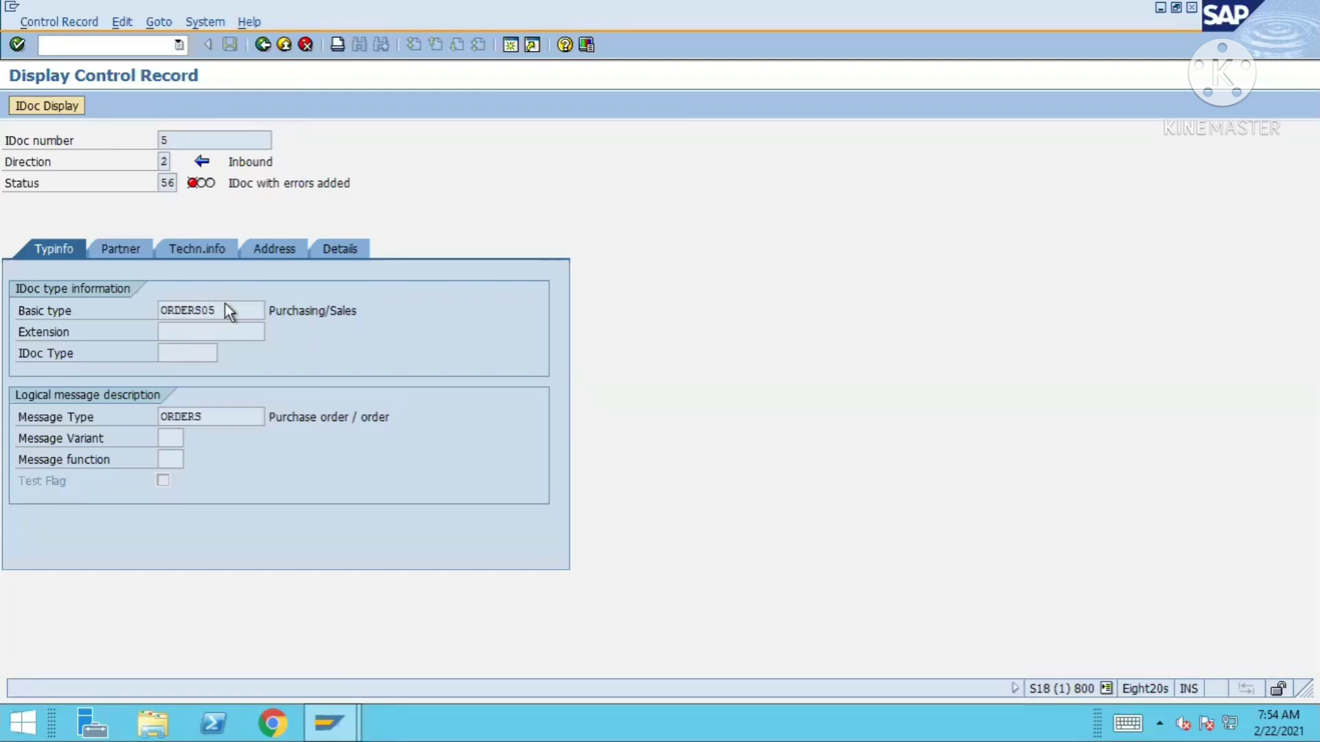
drag(230, 310, 141, 310)
key(Tab)
drag(220, 309, 152, 306)
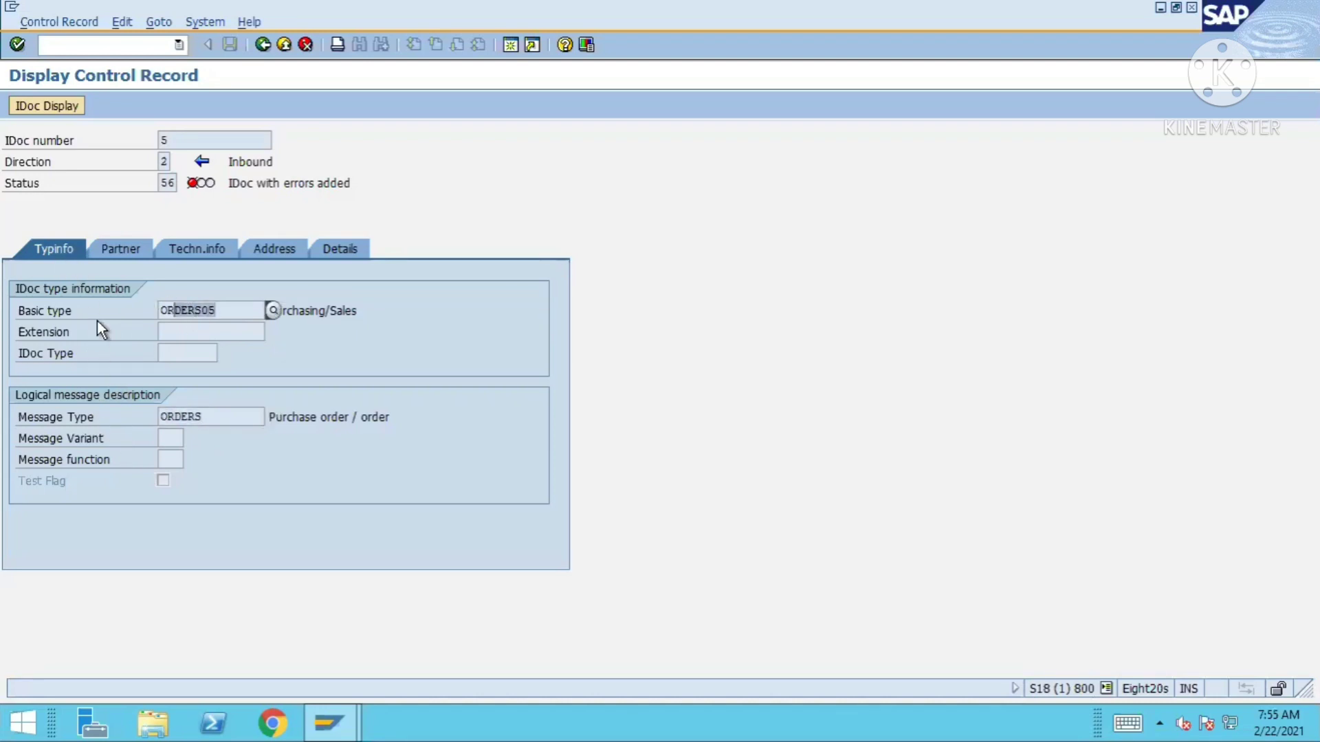
key(Tab)
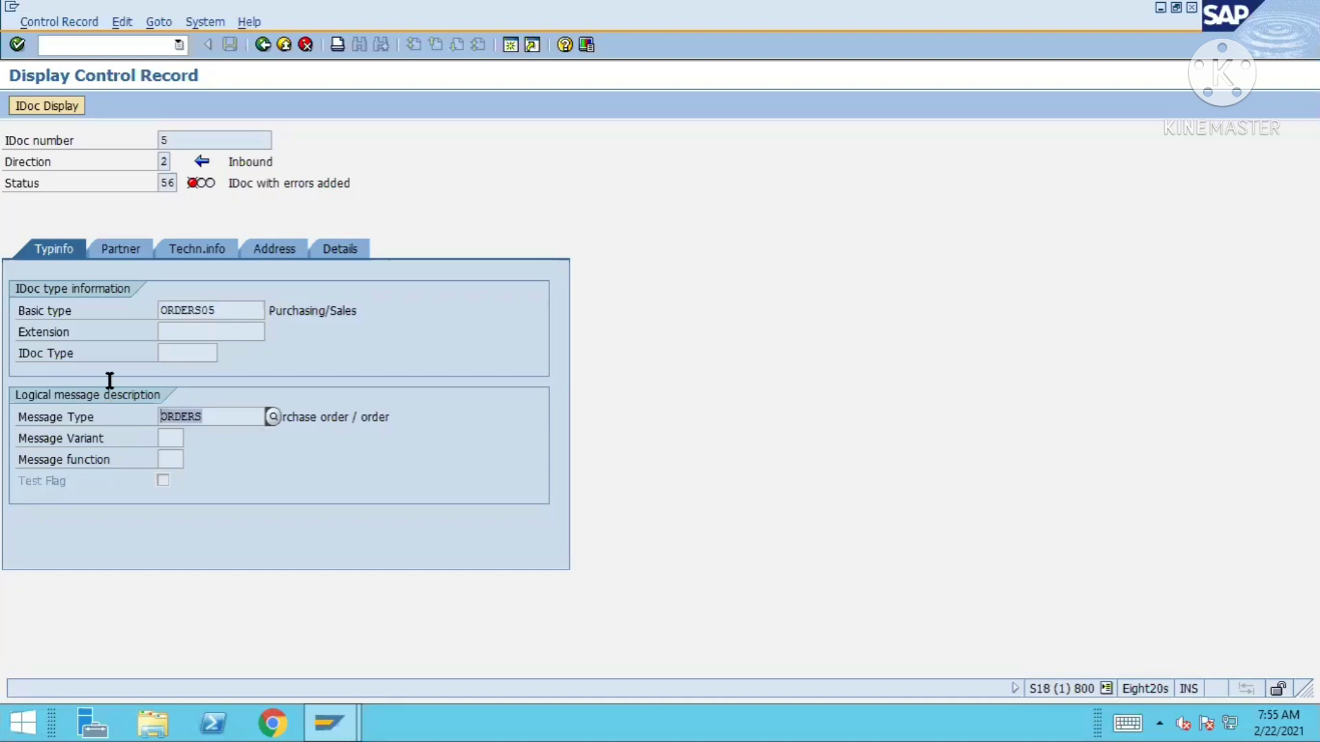
click(121, 250)
drag(165, 329, 103, 324)
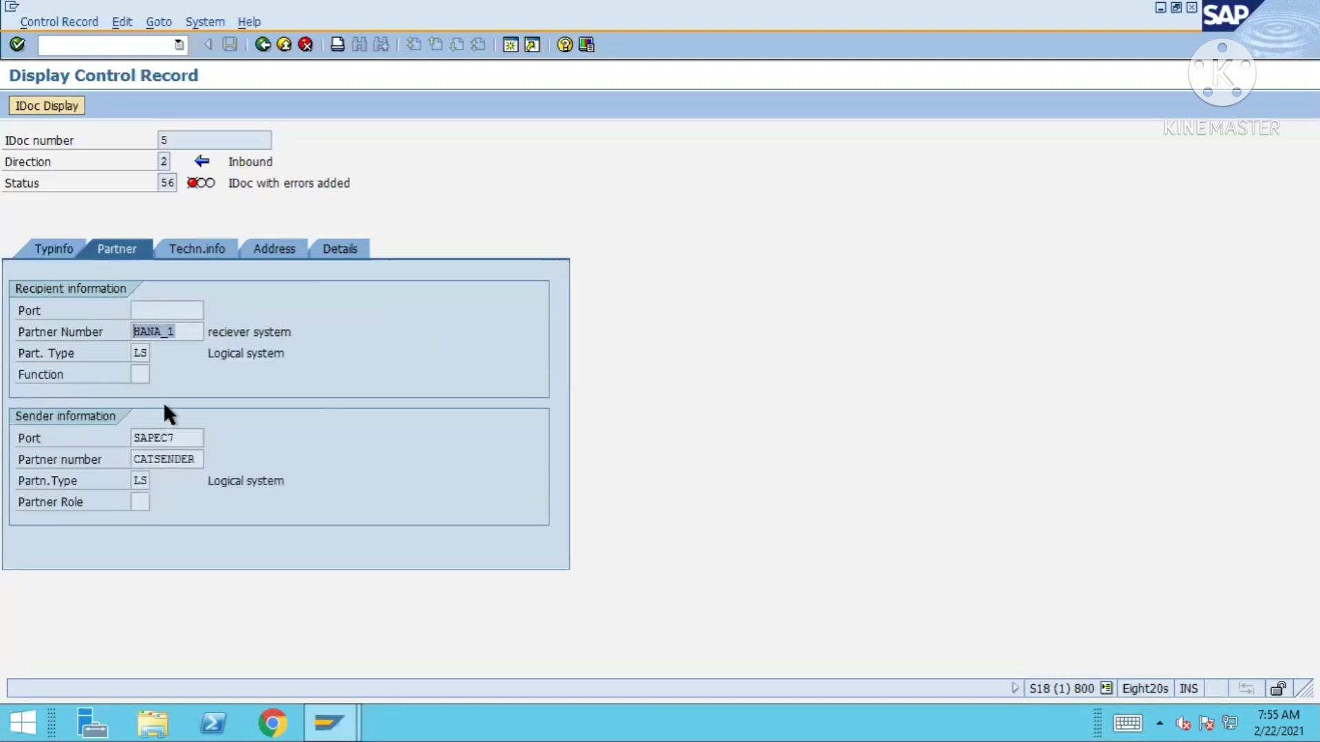
drag(185, 442, 107, 462)
click(142, 483)
click(197, 249)
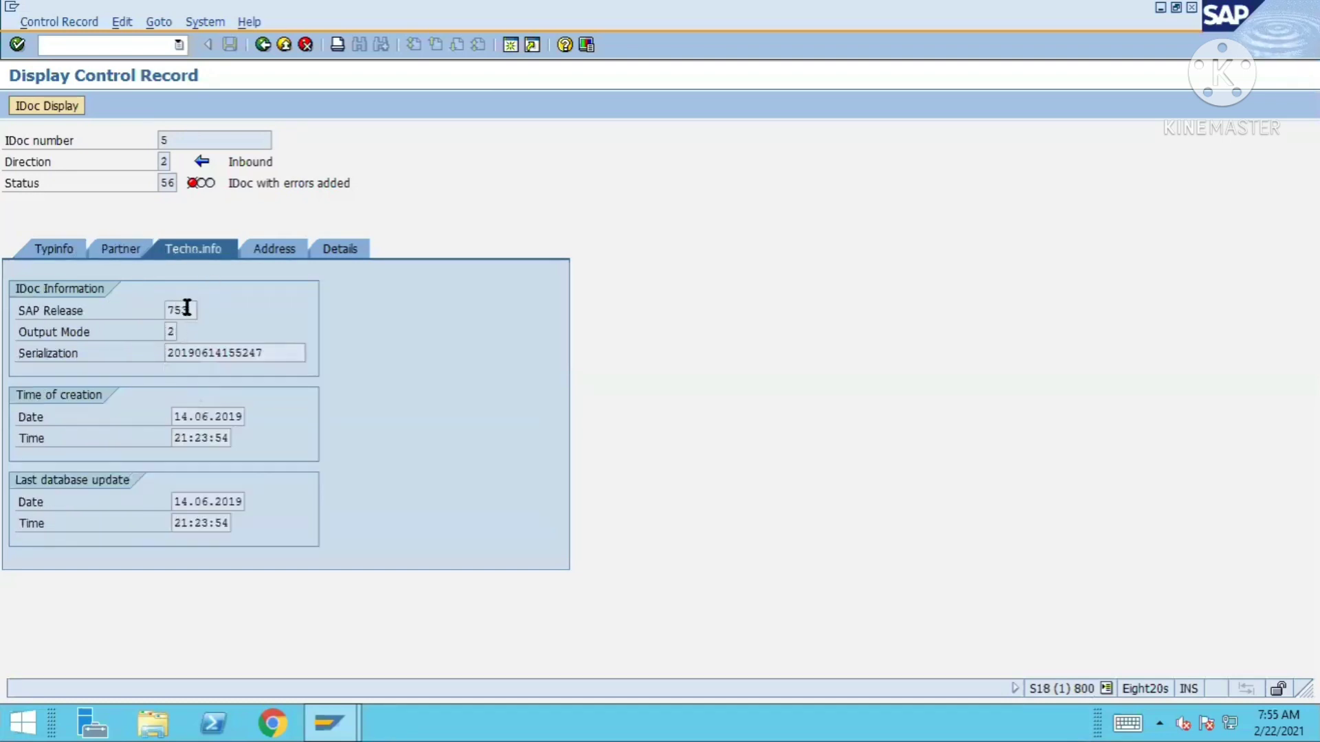
drag(162, 307, 193, 310)
click(221, 351)
click(208, 417)
click(213, 507)
click(277, 249)
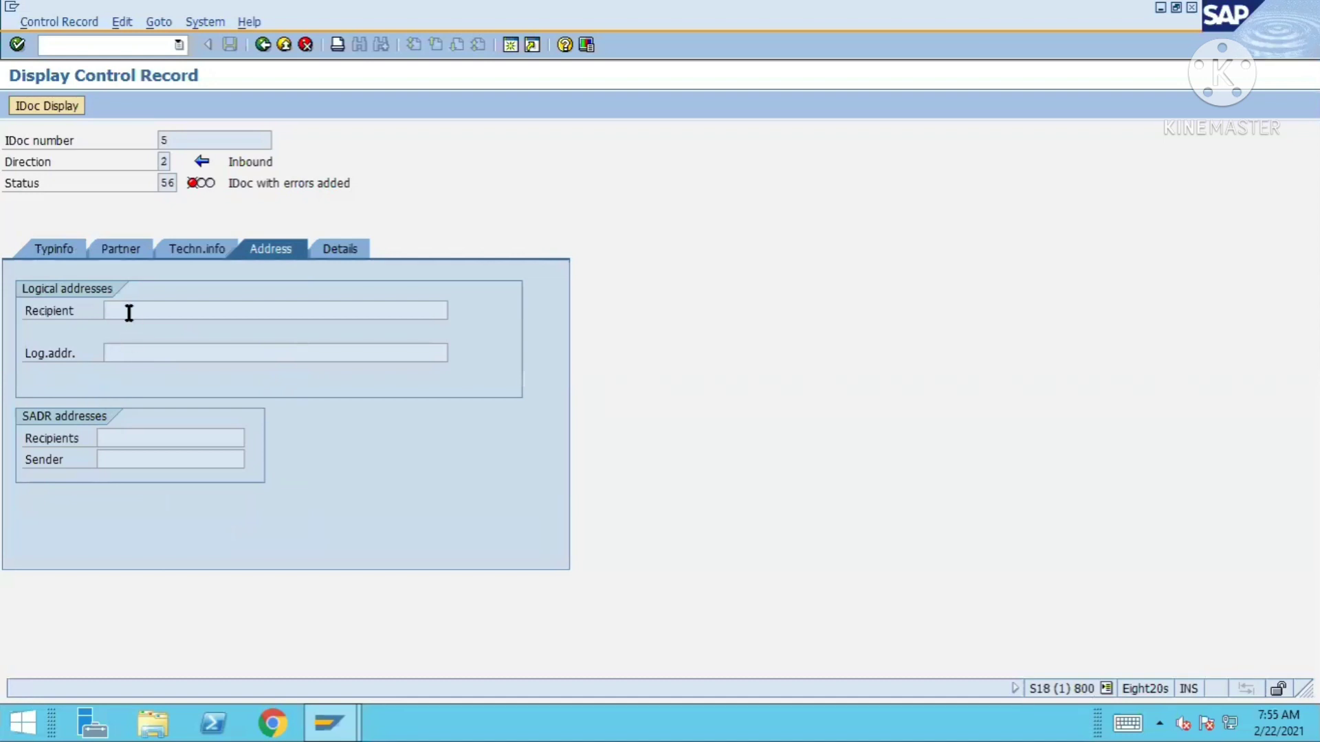
click(131, 356)
click(137, 458)
click(347, 251)
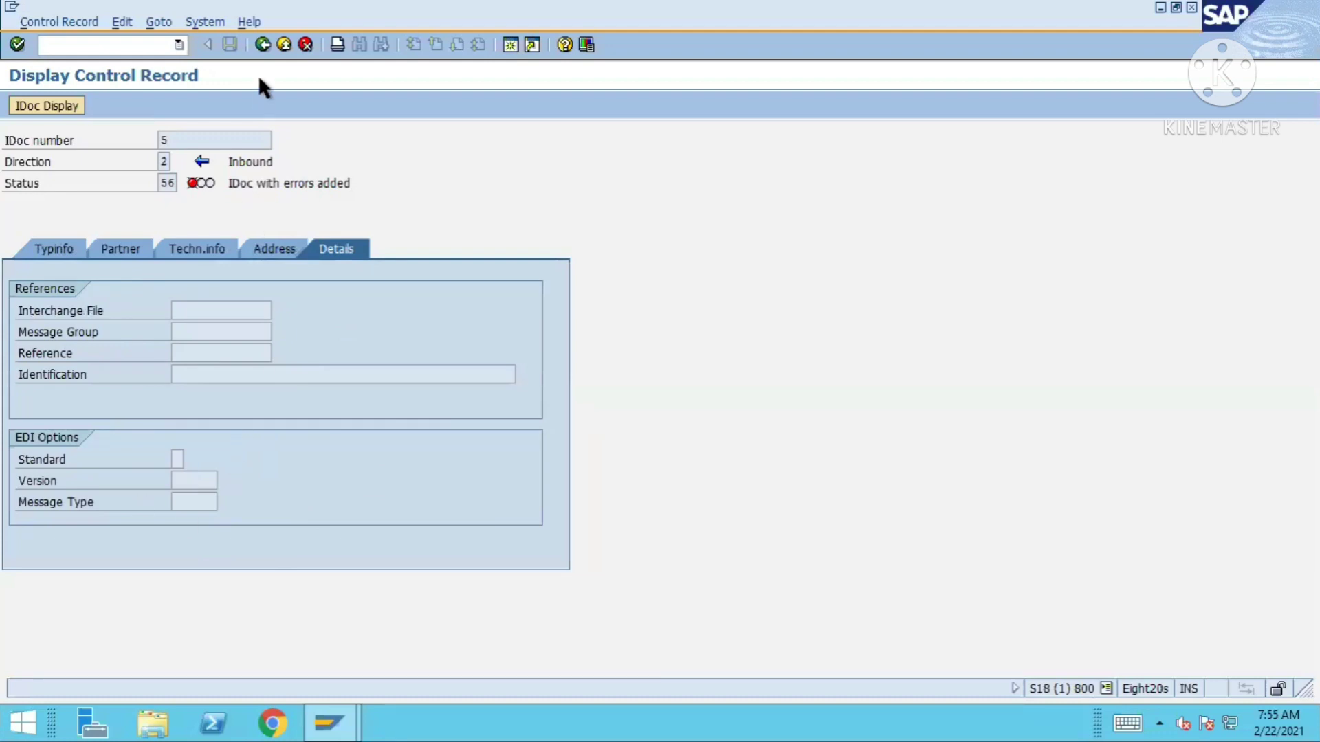
click(262, 46)
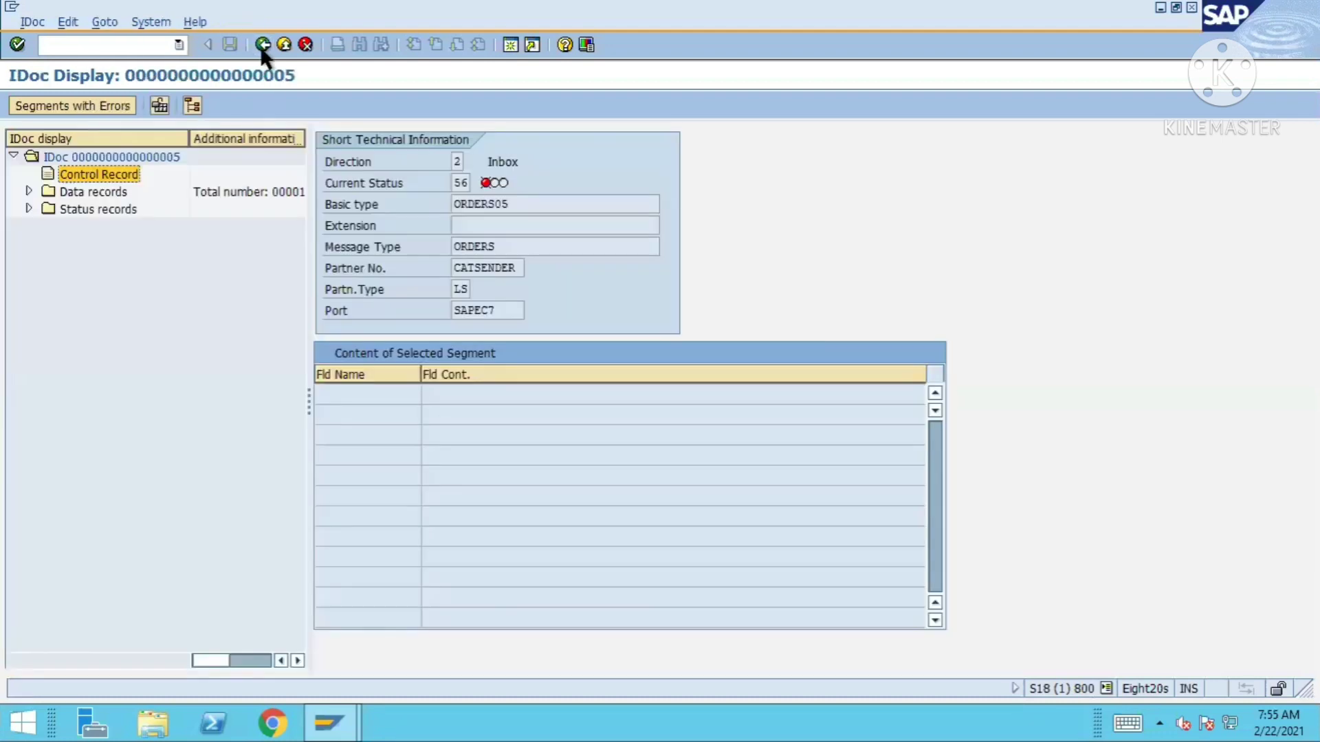
double_click(94, 174)
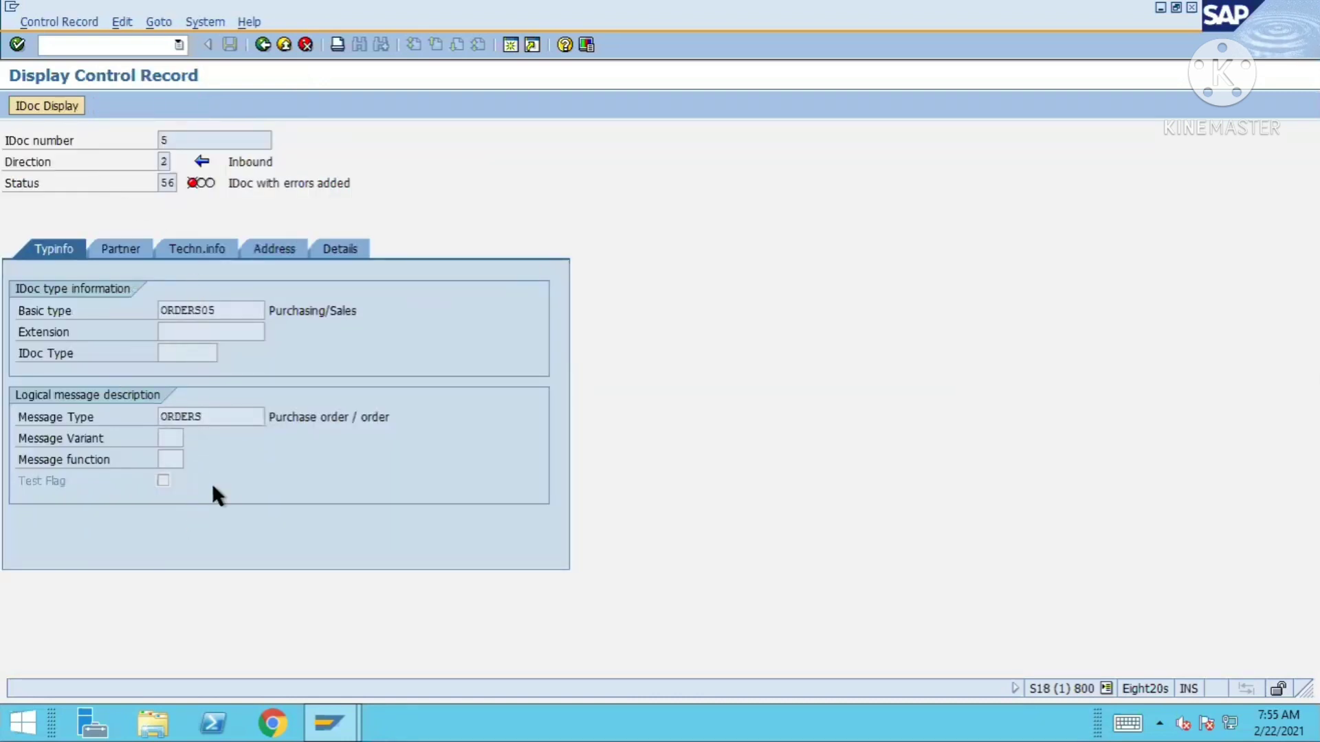
click(224, 310)
click(262, 45)
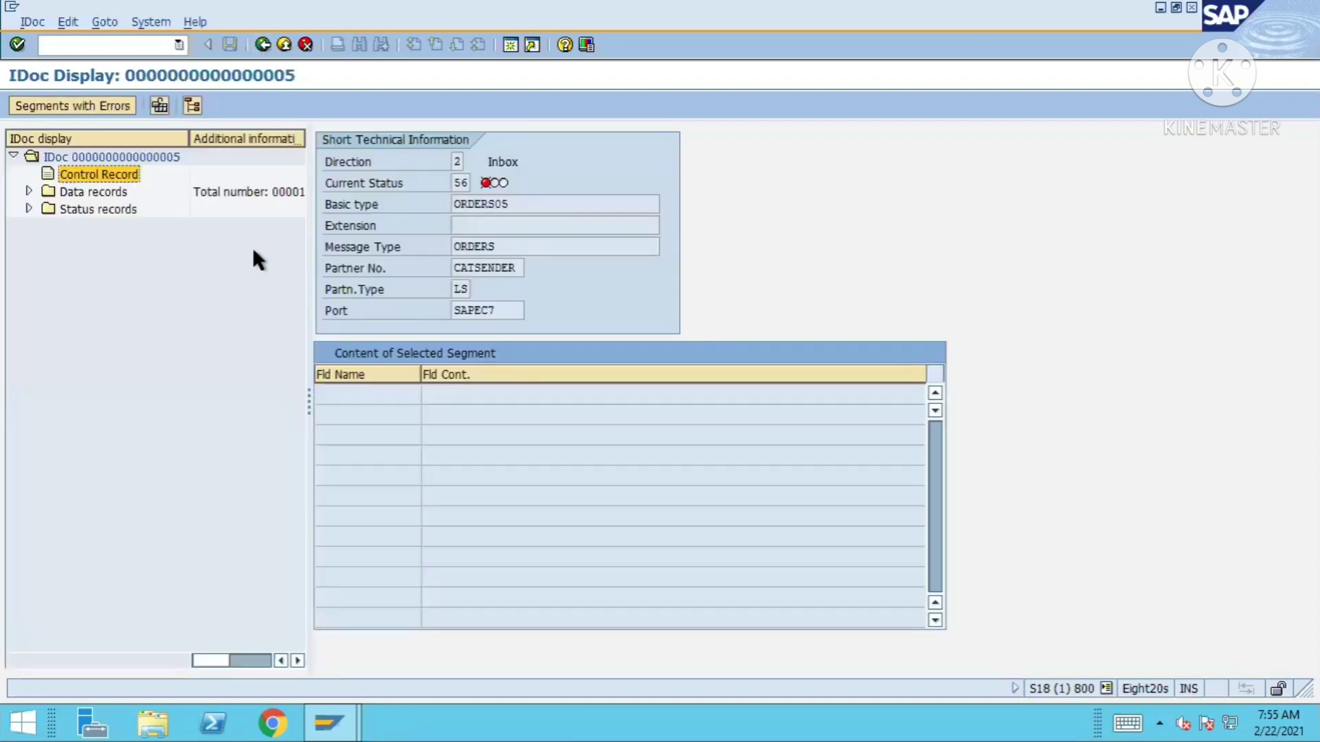
double_click(121, 174)
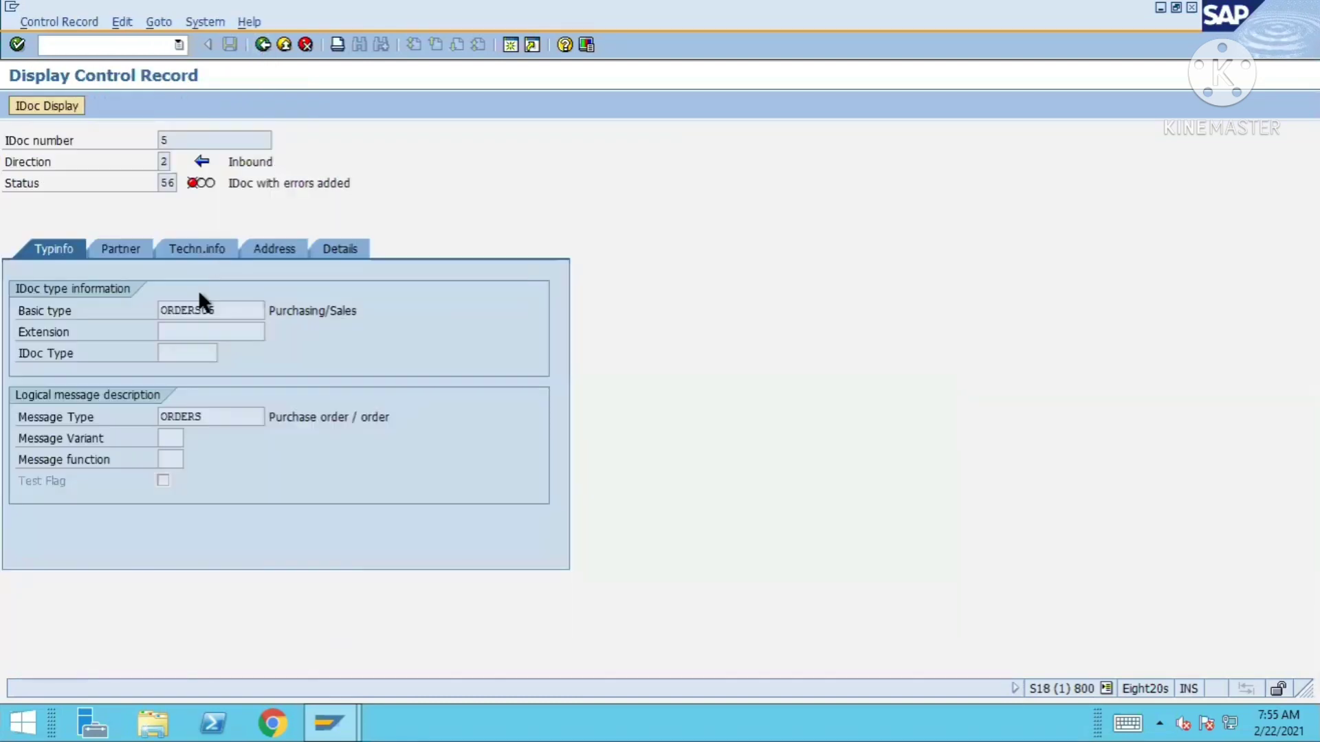
click(117, 247)
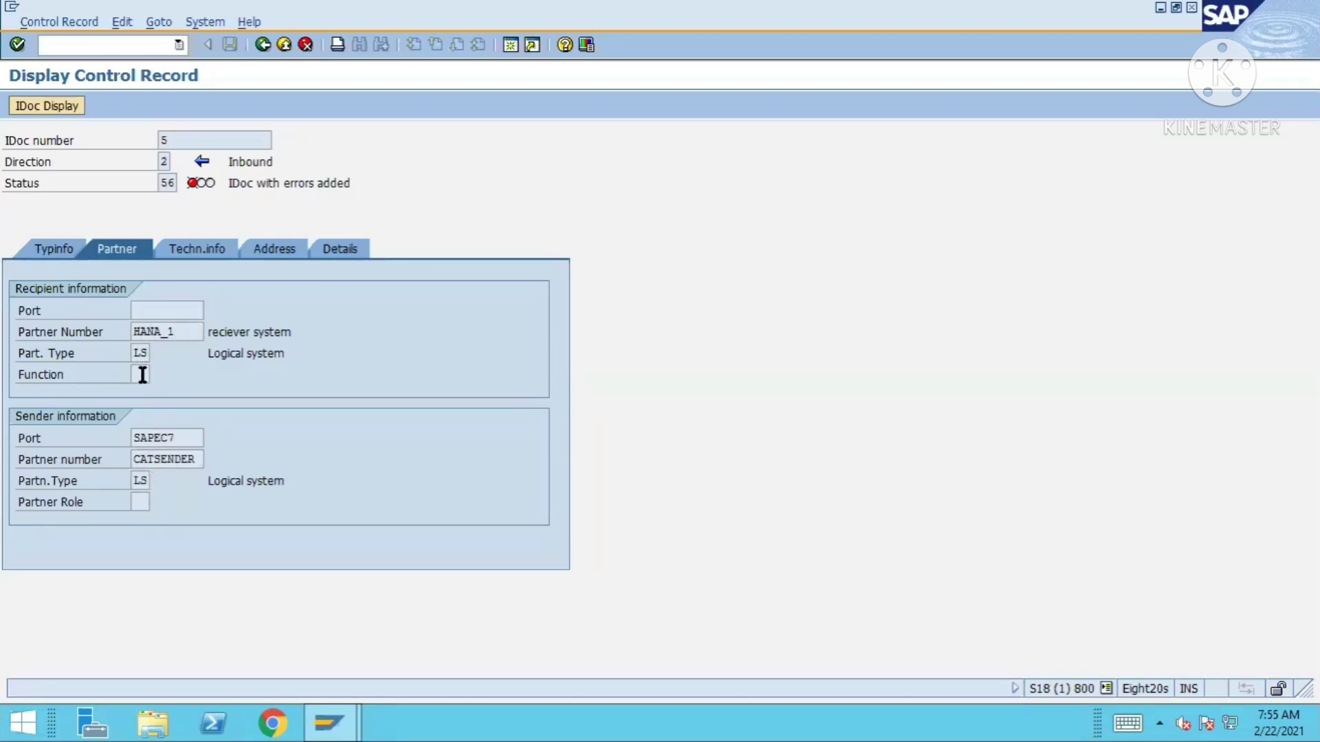
click(195, 254)
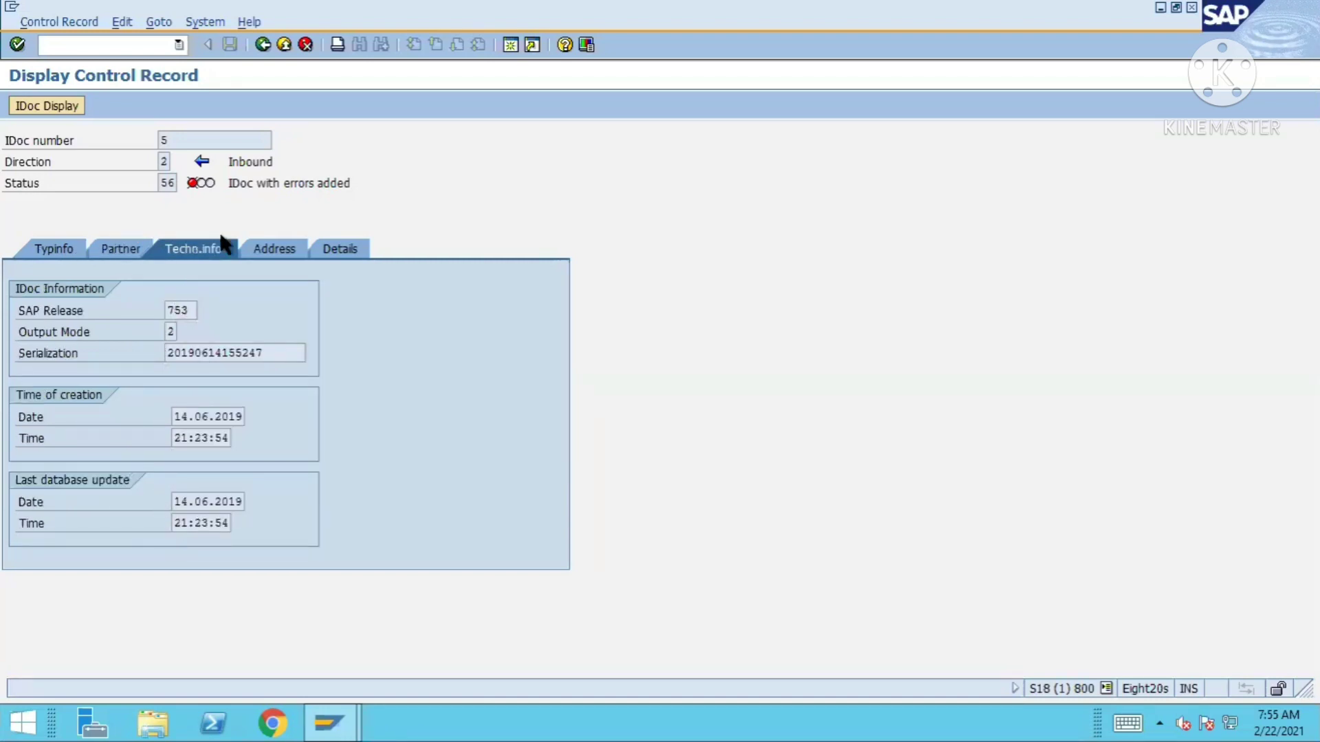
click(263, 45)
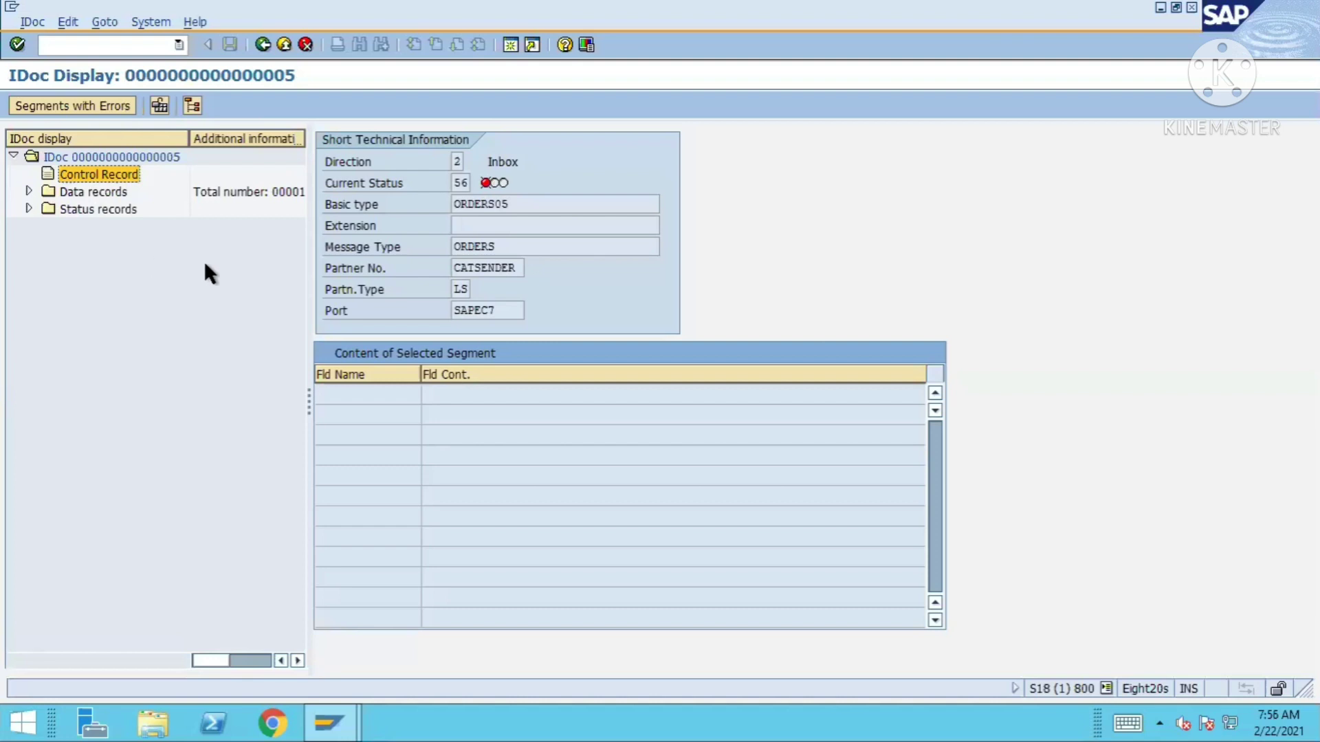
Step: Expand Data records and view the E1EDK14, E1EDK03 and E1EDKA1 AG/LF header segments
click(82, 191)
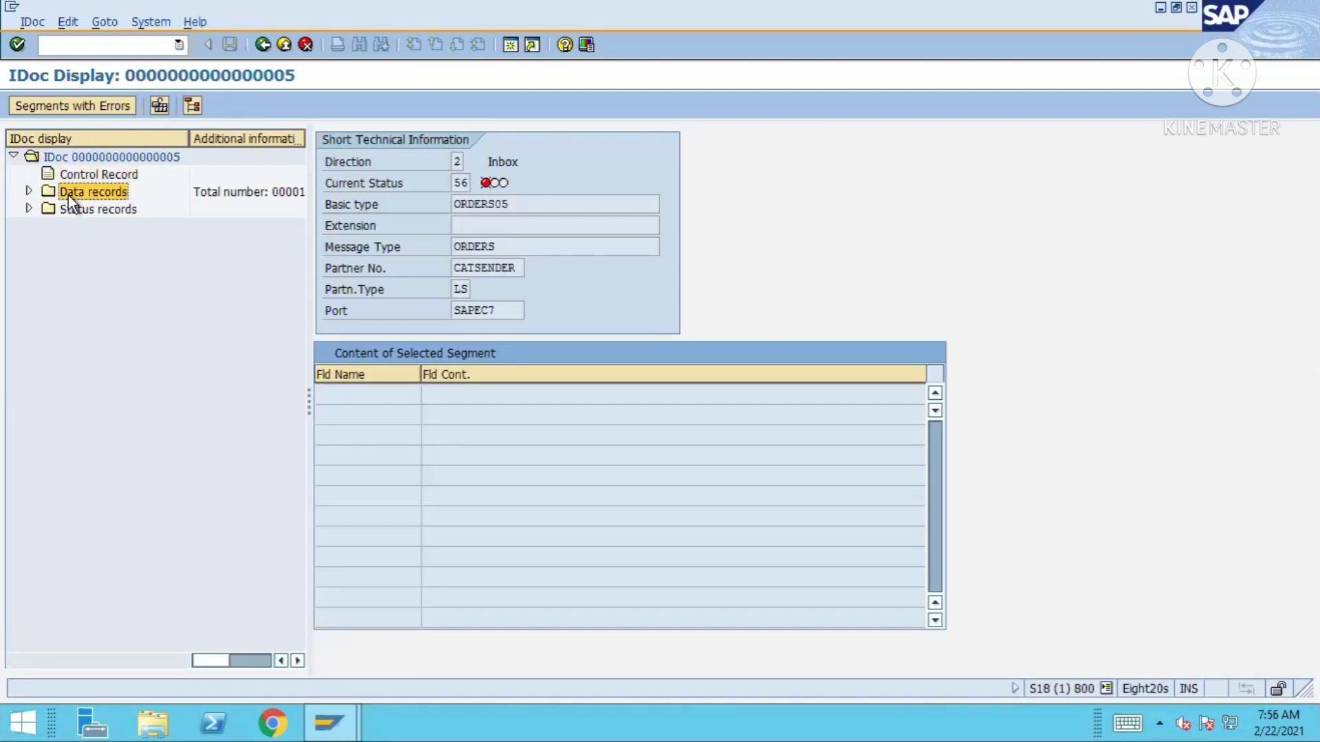
click(29, 193)
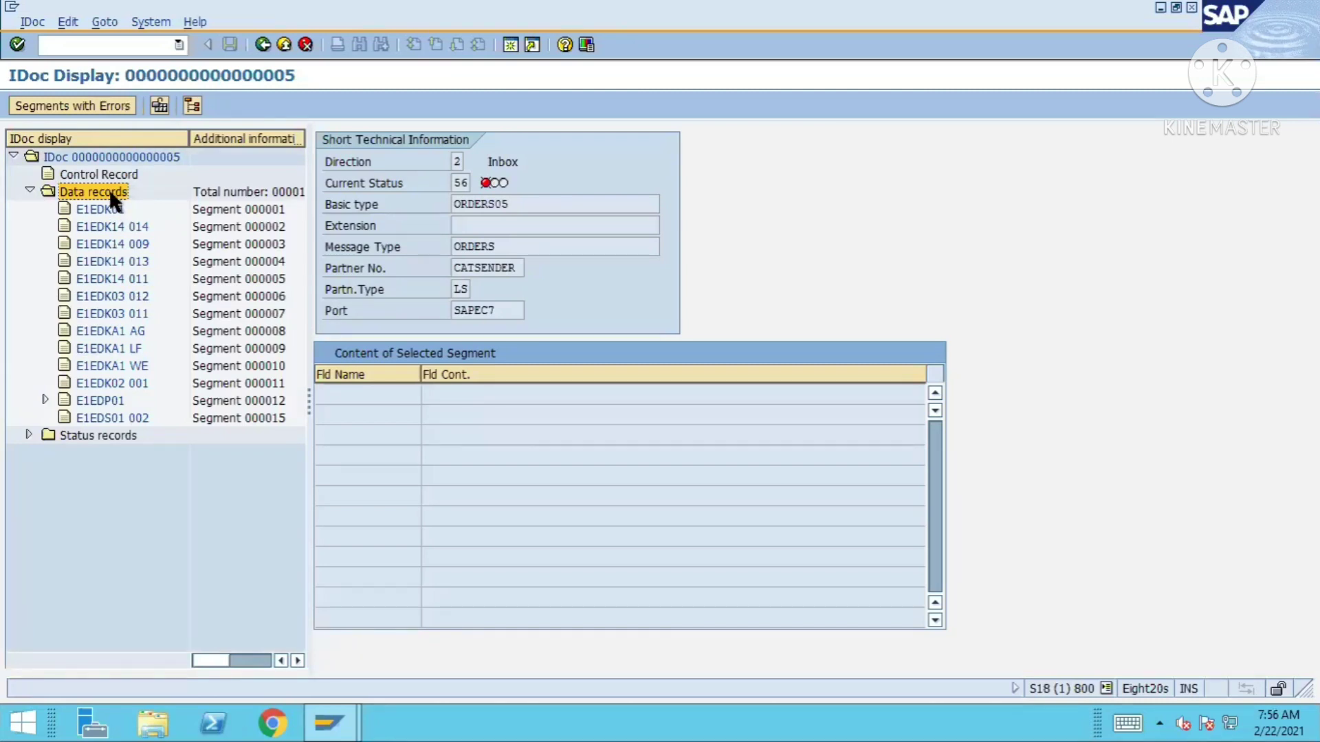
click(103, 226)
click(103, 244)
click(101, 262)
click(96, 281)
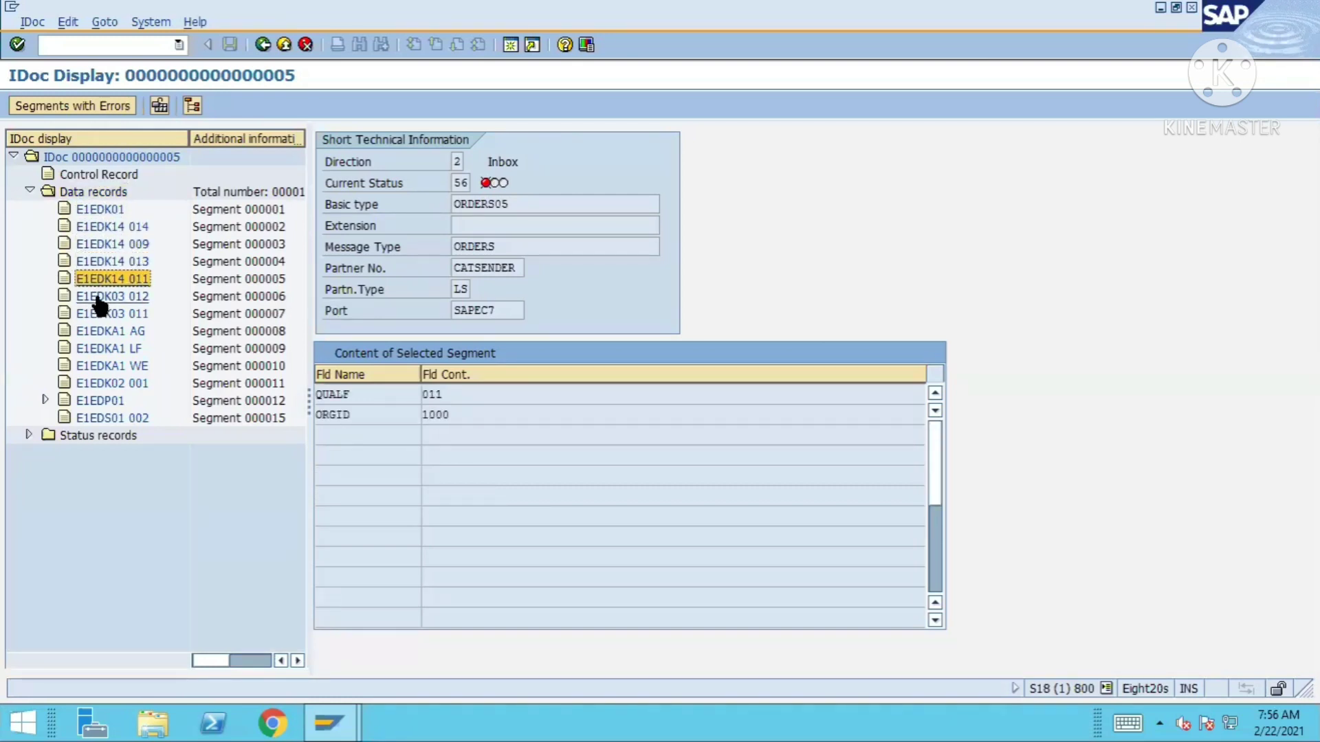
click(96, 297)
click(97, 315)
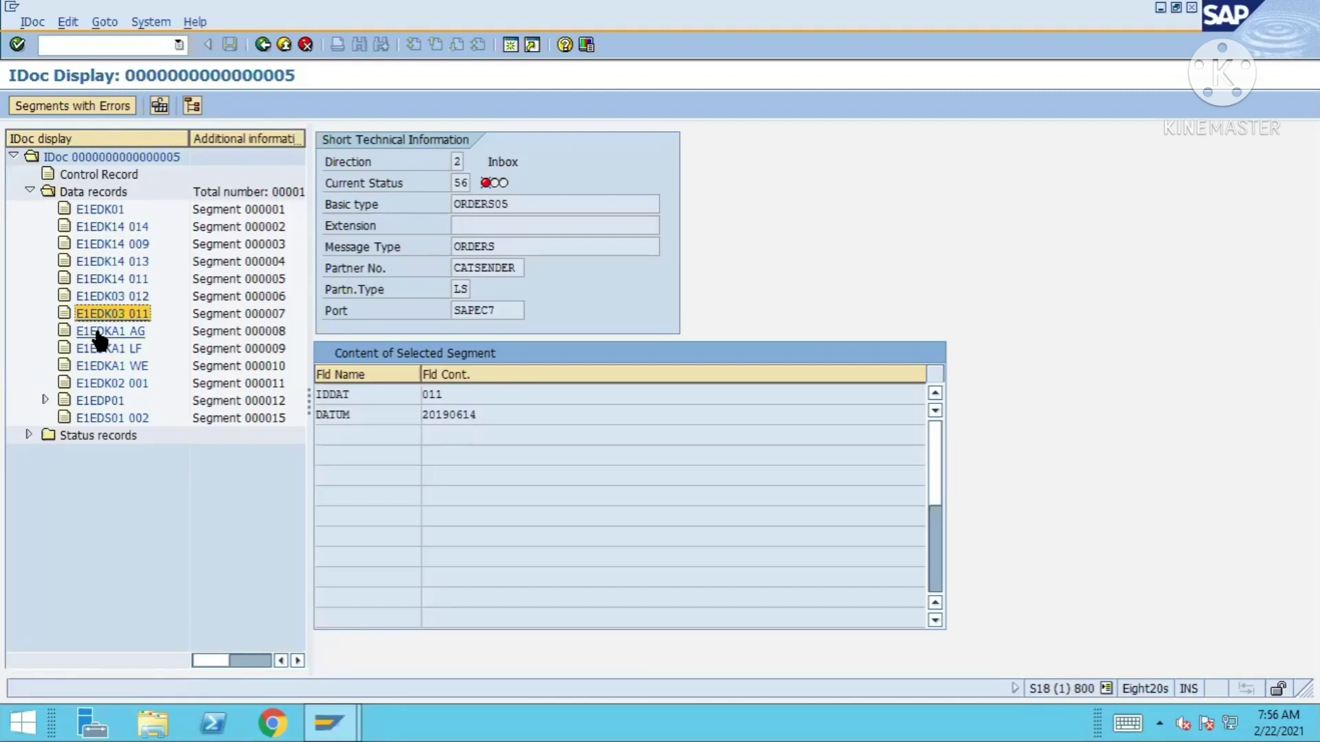
click(101, 332)
click(100, 348)
Step: Show E1EDK01's fields KZABS, CURCY, HWAER, WKURS, BSART, BELNR and RECIPNT_NO
click(99, 209)
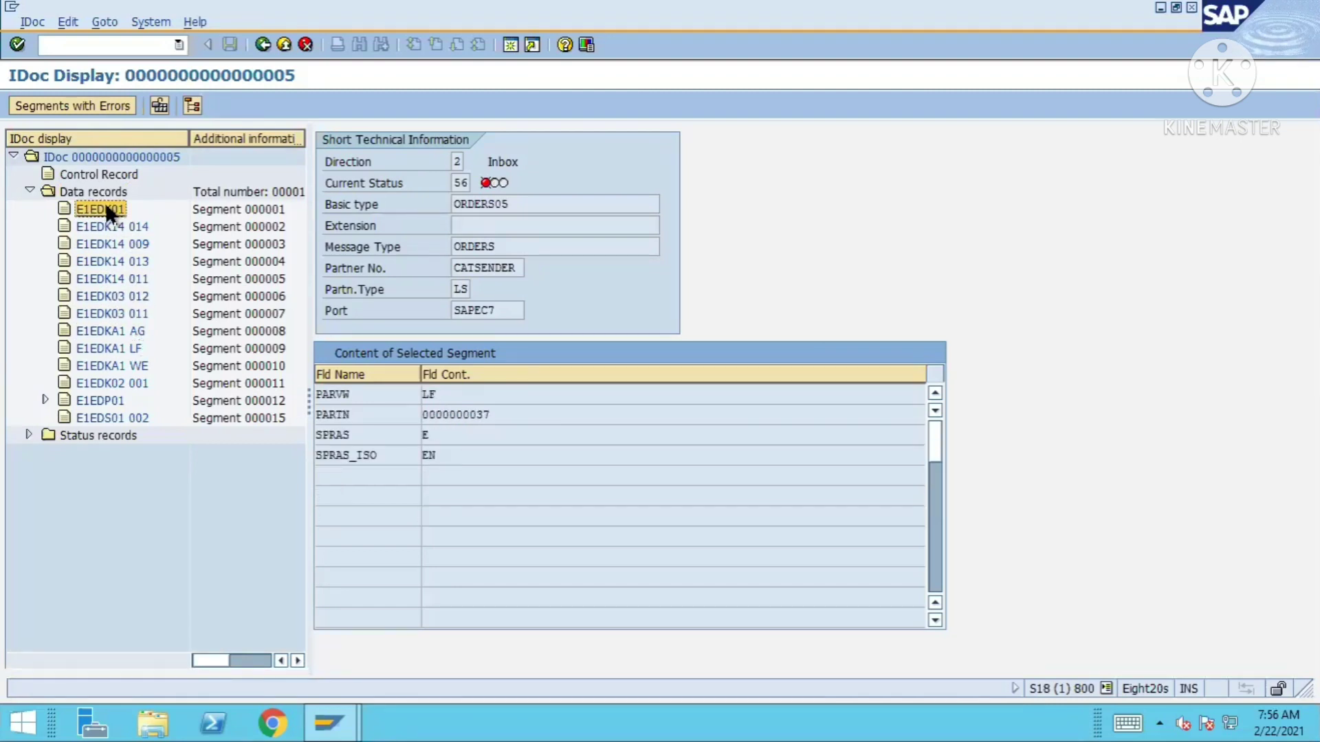
click(343, 394)
click(323, 414)
click(357, 435)
click(349, 455)
click(339, 474)
click(334, 496)
click(344, 517)
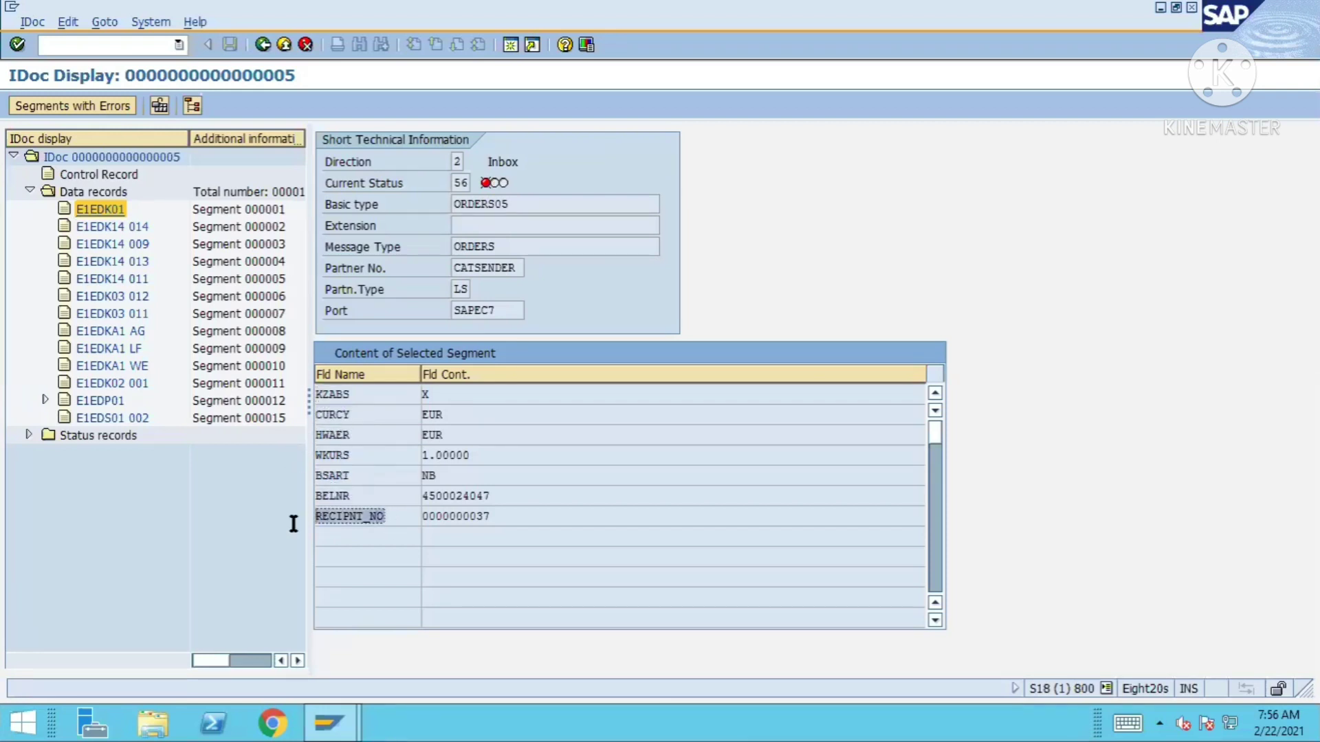
Step: Show E1EDK14 014's QUALF and ORGID fields, view 009 and 013, and expand E1EDP01
click(103, 226)
click(365, 398)
click(330, 412)
click(113, 244)
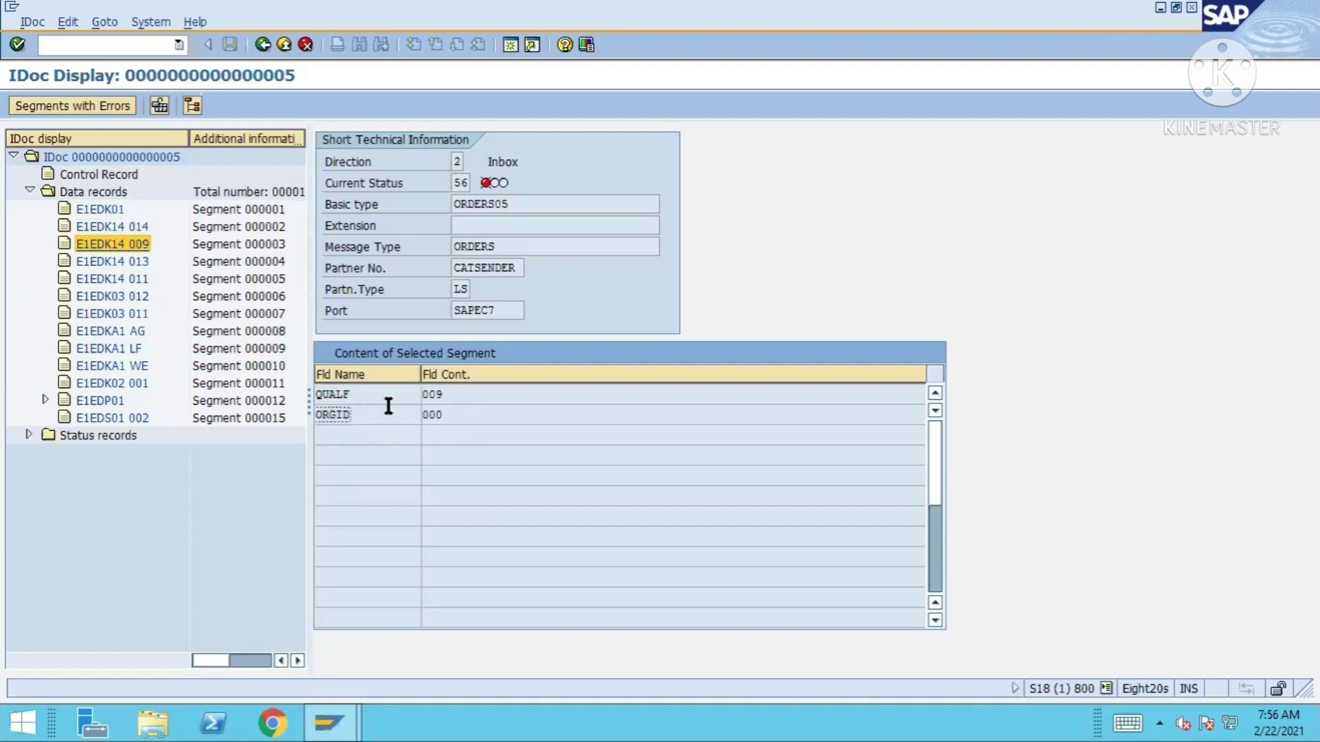
click(108, 260)
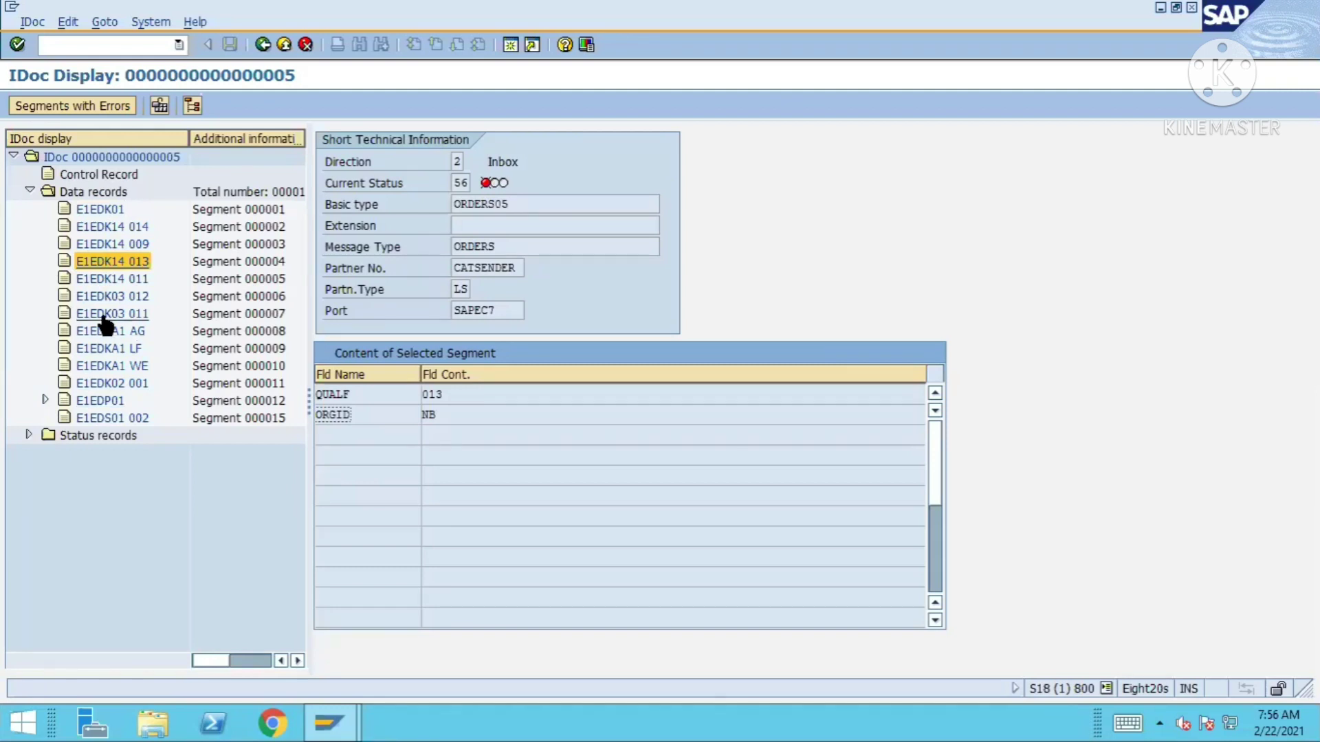
click(44, 399)
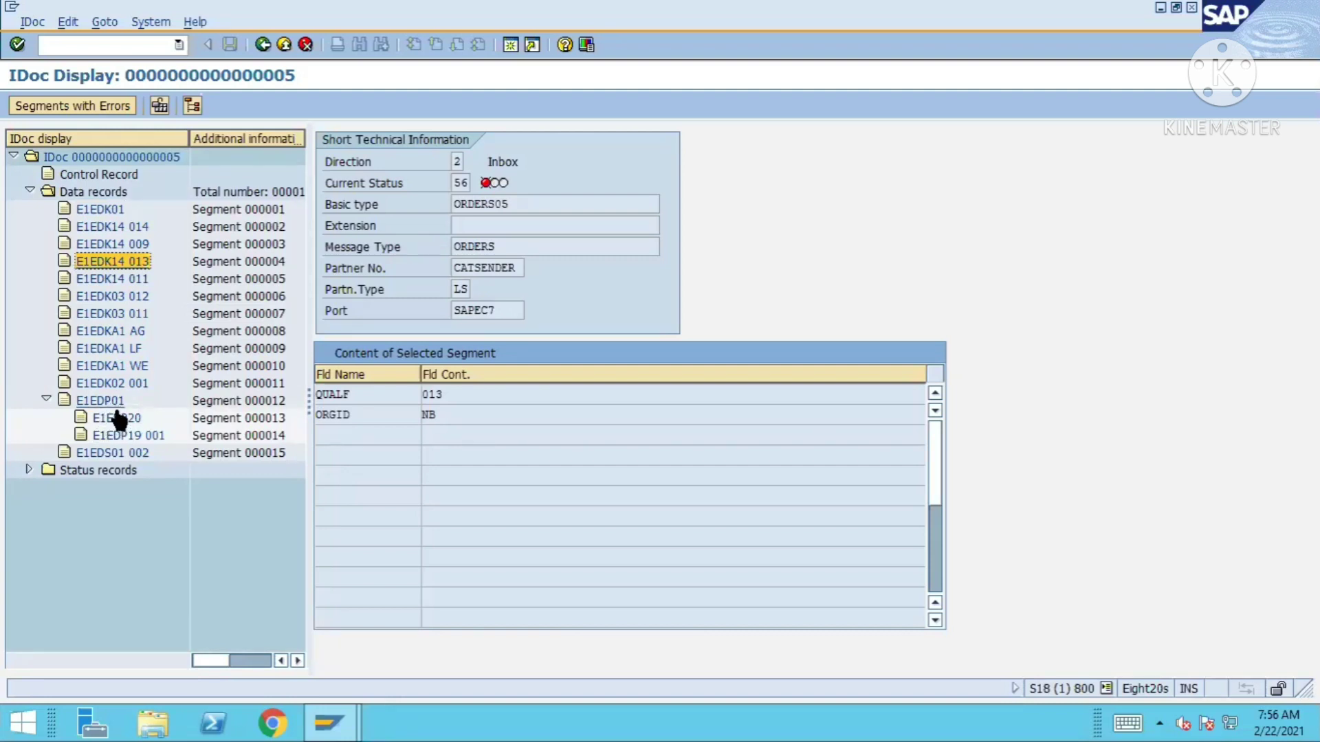
Step: Expand status 56 and widen the tree to read 'EDI: Partner profile does not exist'
click(29, 470)
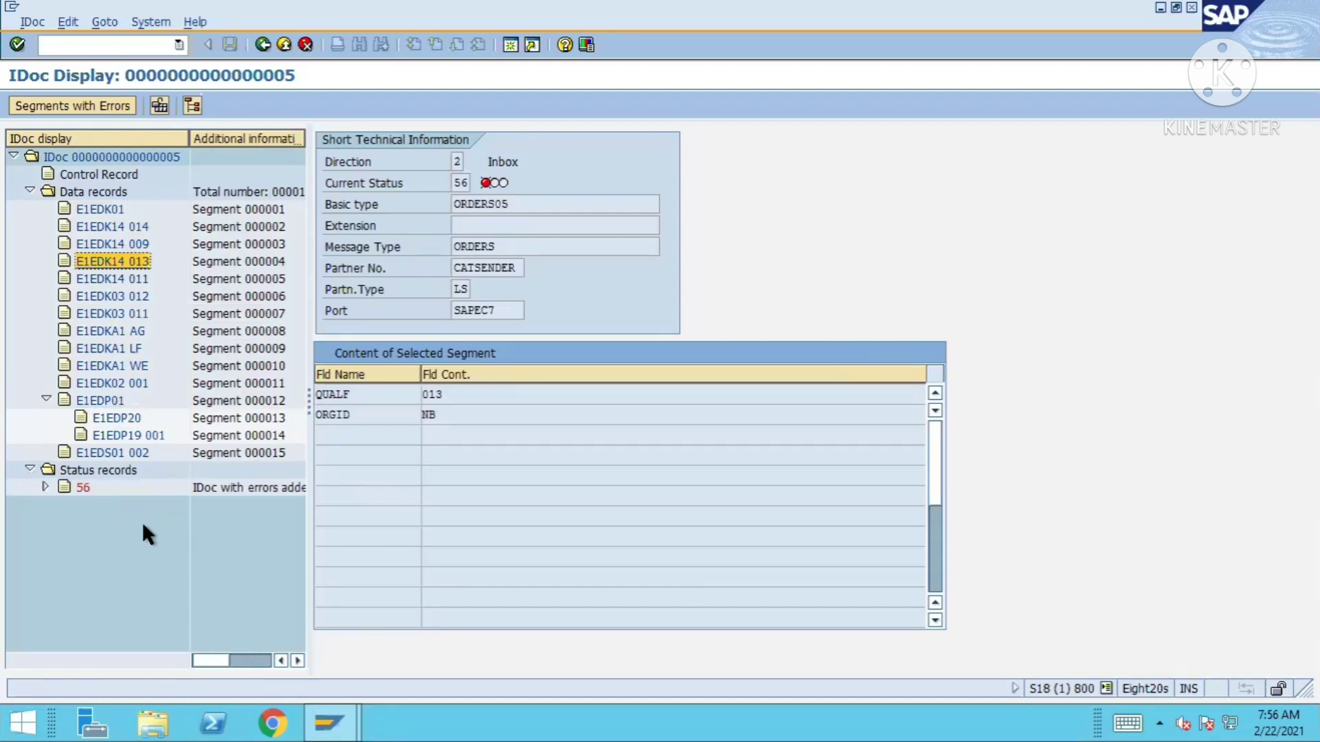
click(29, 191)
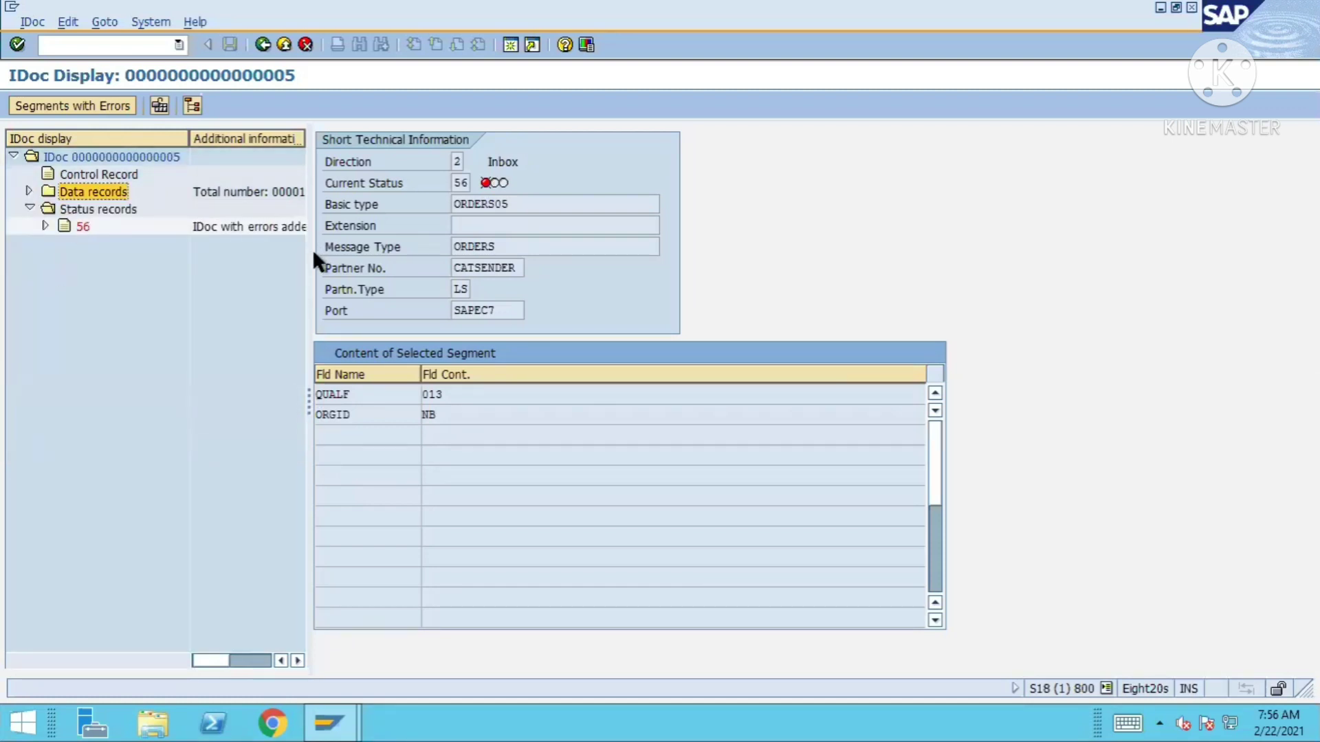
drag(310, 401, 444, 405)
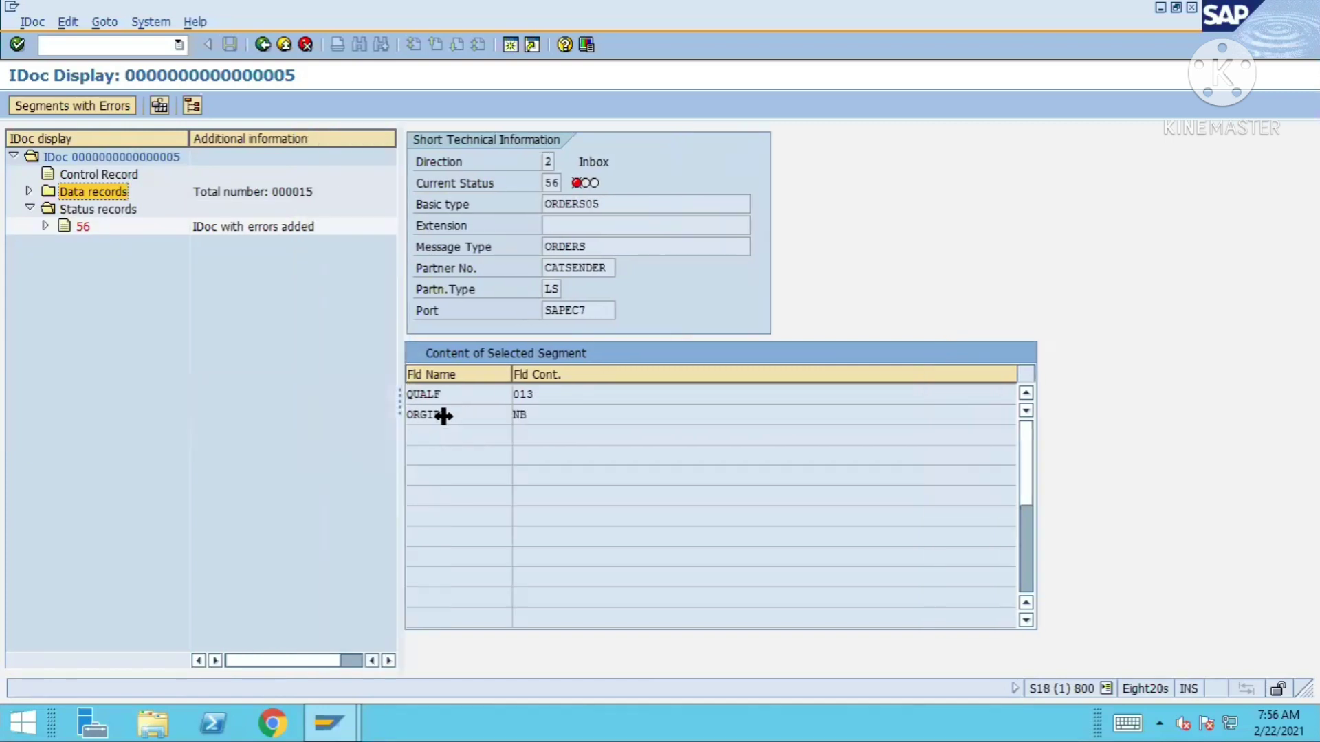
click(45, 226)
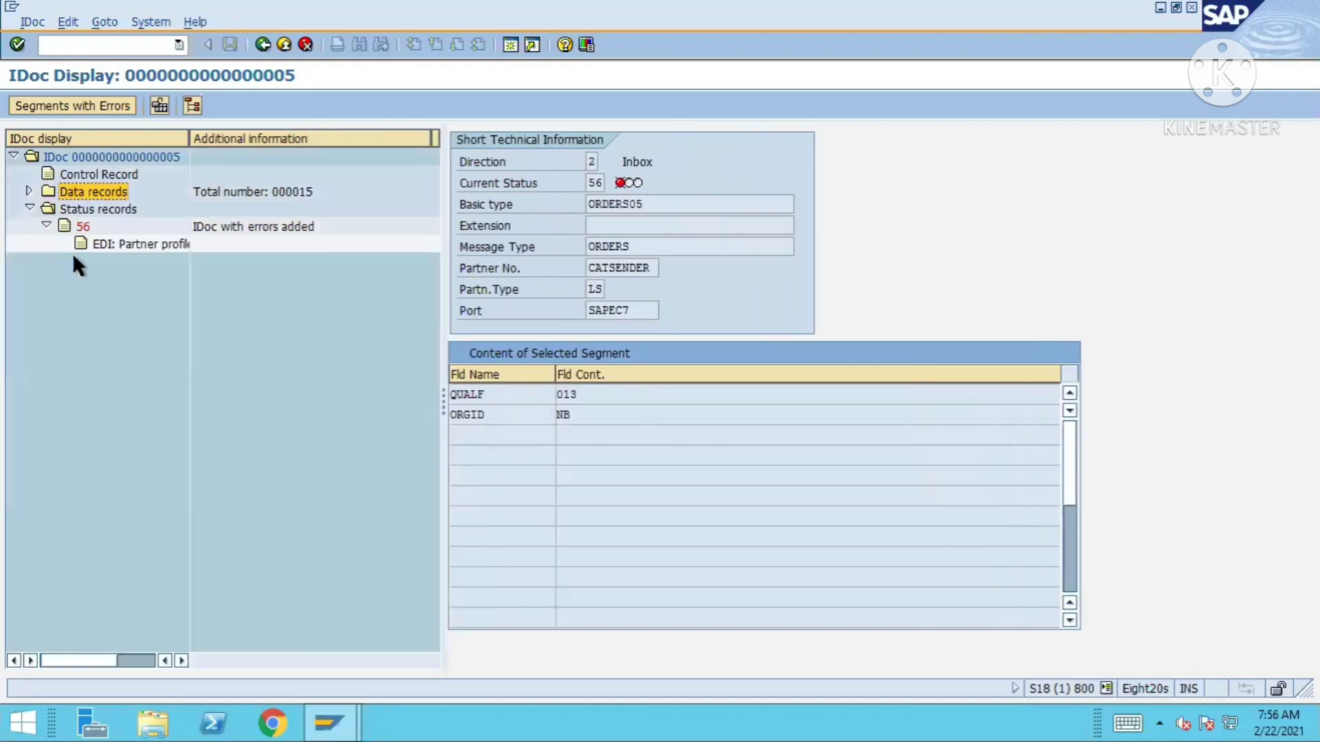
click(112, 244)
drag(293, 148, 310, 148)
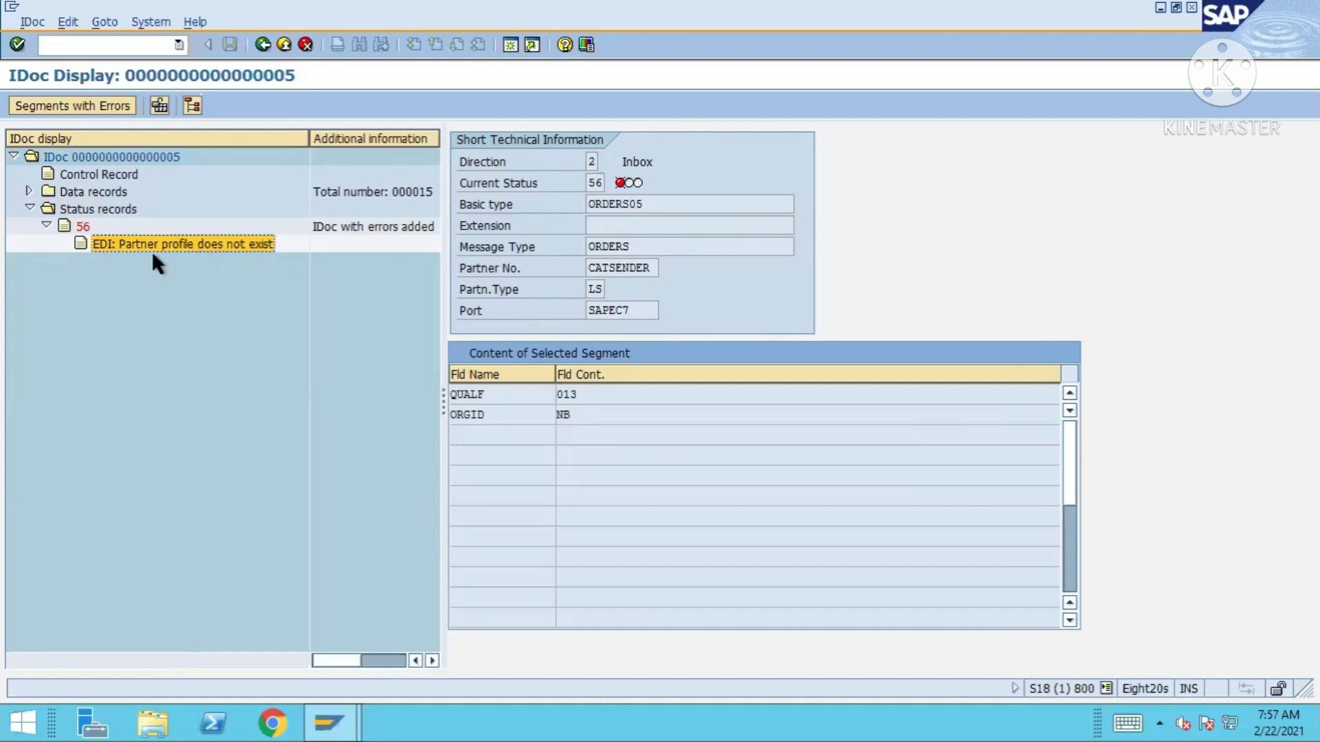
Step: Revisit the status 56, Control Record and Data records entries of IDoc 5
click(81, 227)
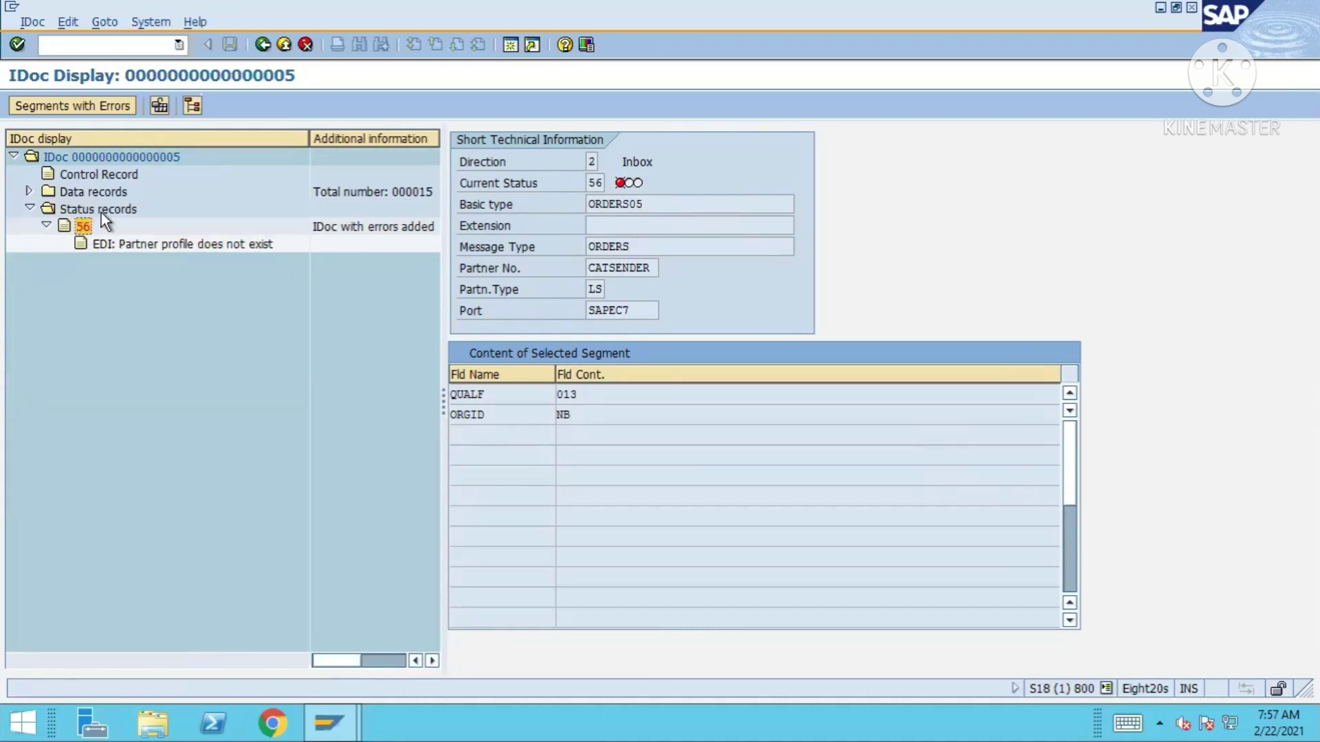
click(73, 175)
click(73, 192)
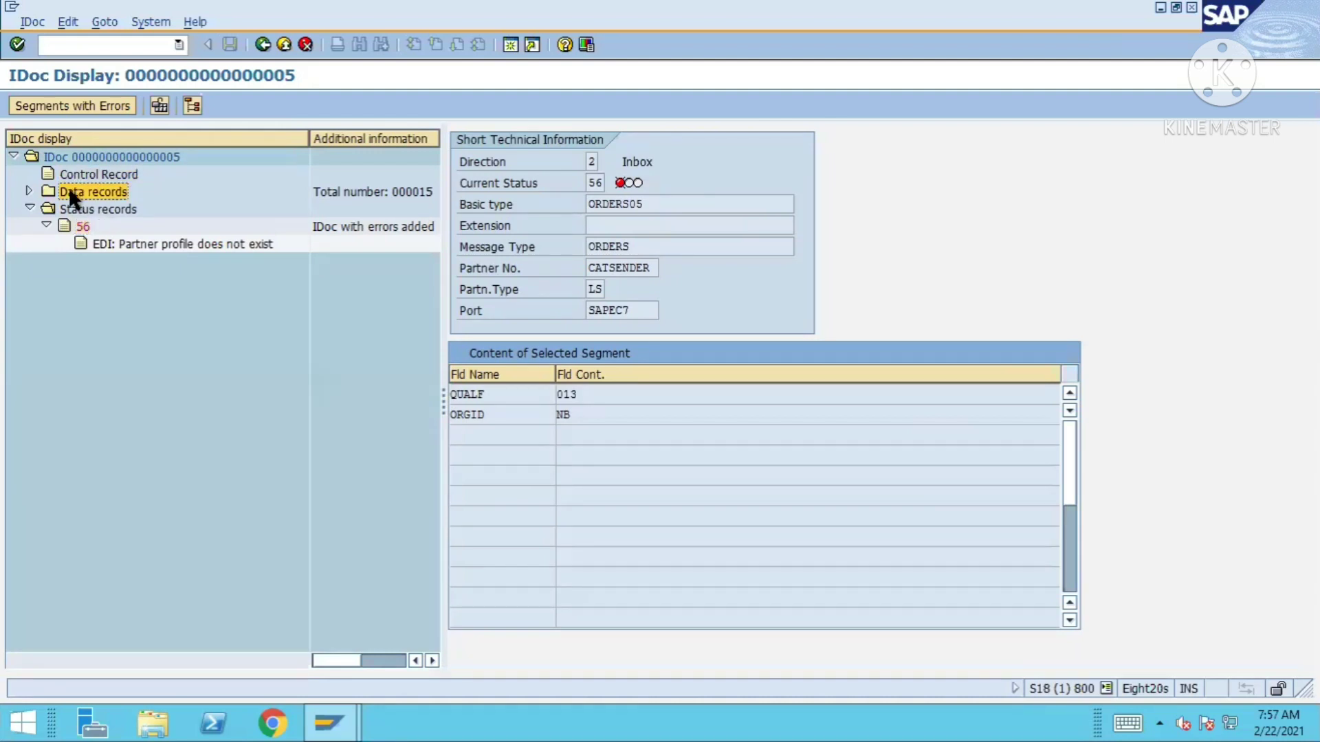